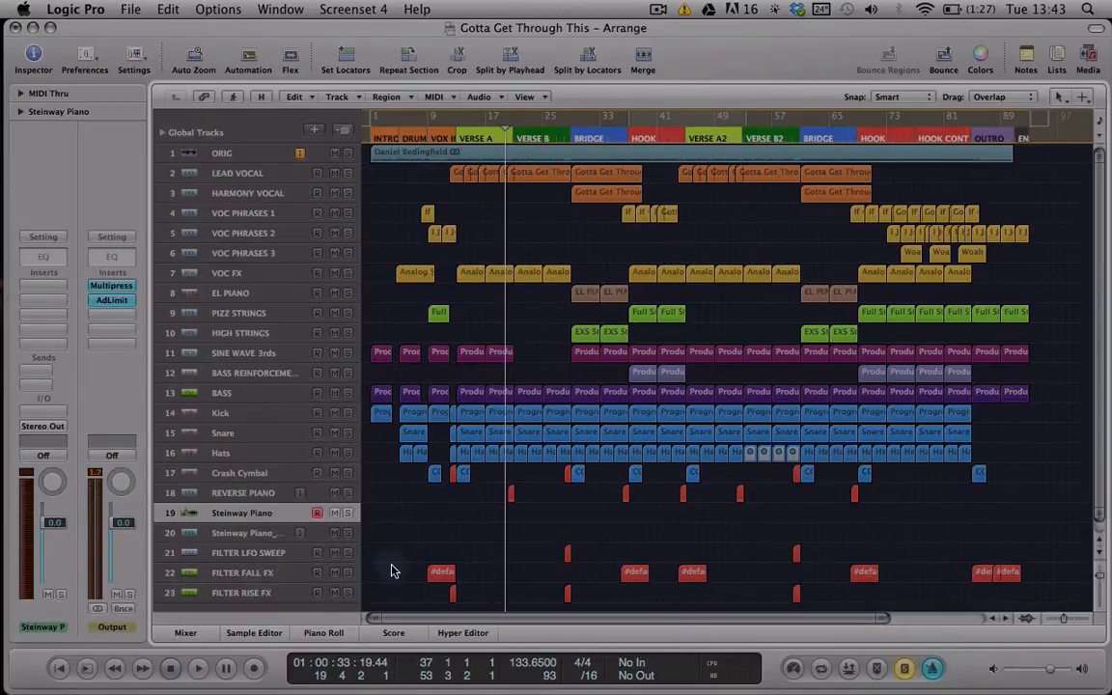
Play the end of Verse A into Verse B to hear the first reversed piano region on the REVERSE PIANO track.
scroll(458, 525, "right", 5)
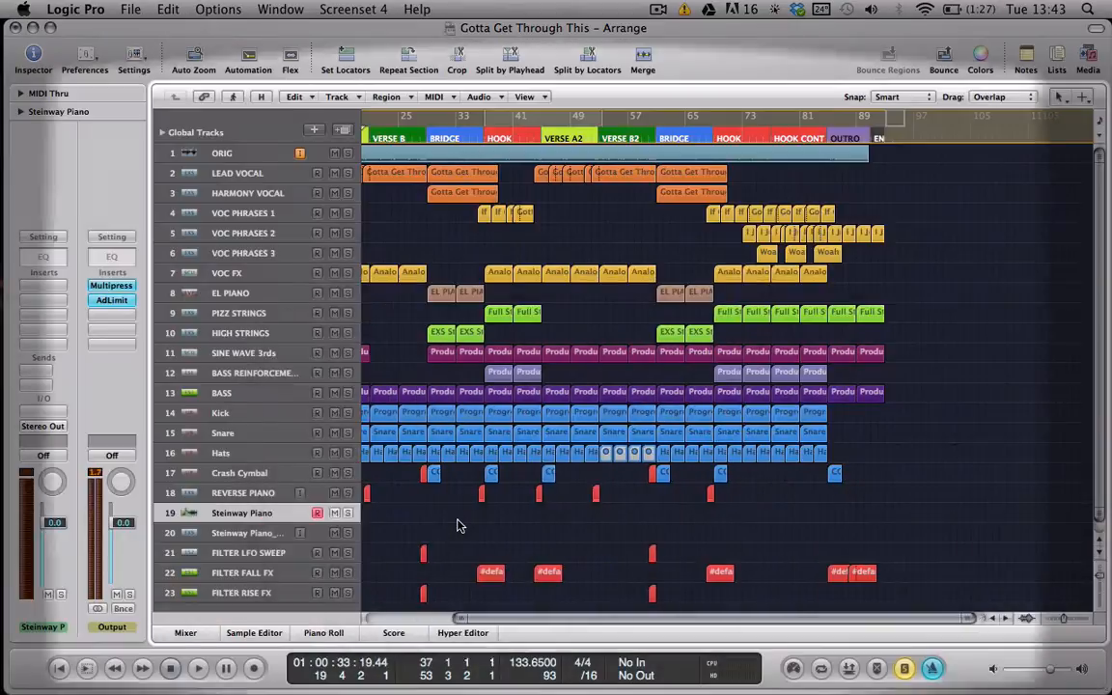
scroll(458, 526, "left", 5)
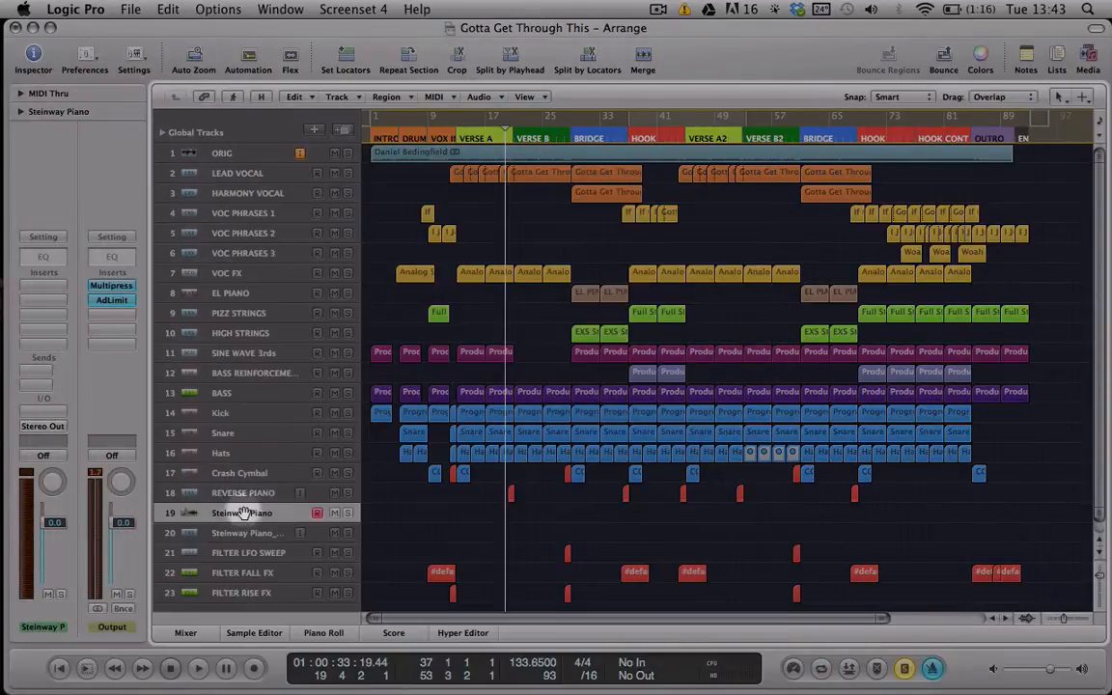
left_click(241, 494)
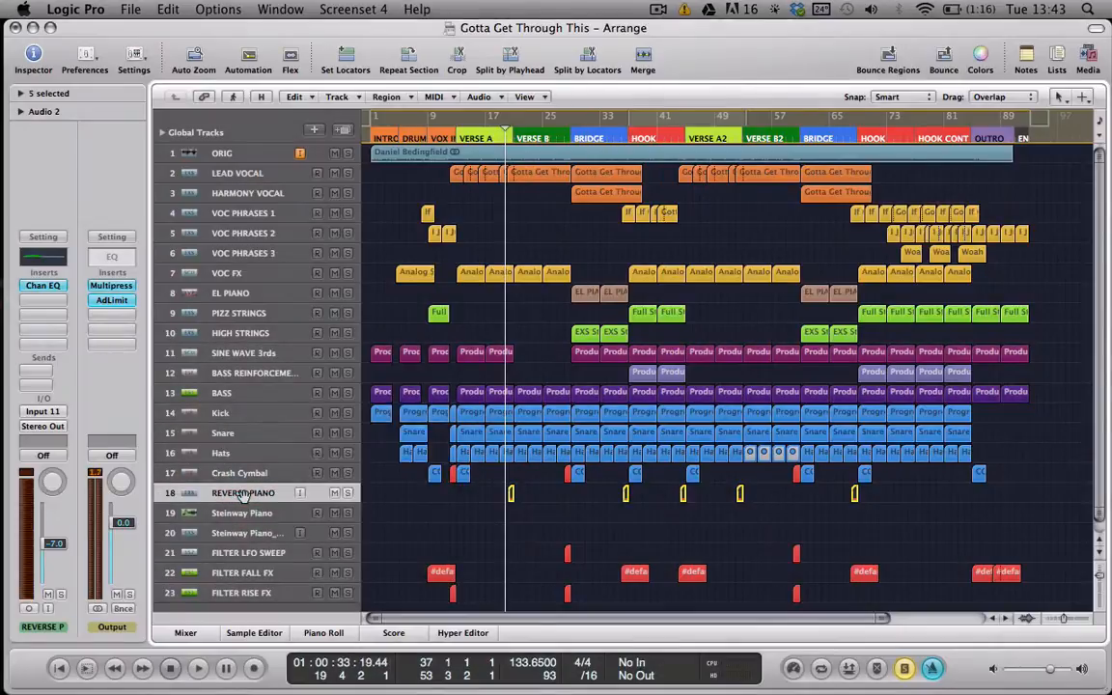
key("ctrl+Right")
key("ctrl+Right")
key("ctrl+Right")
key("ctrl+Right")
key("ctrl+Right")
key("ctrl+Right")
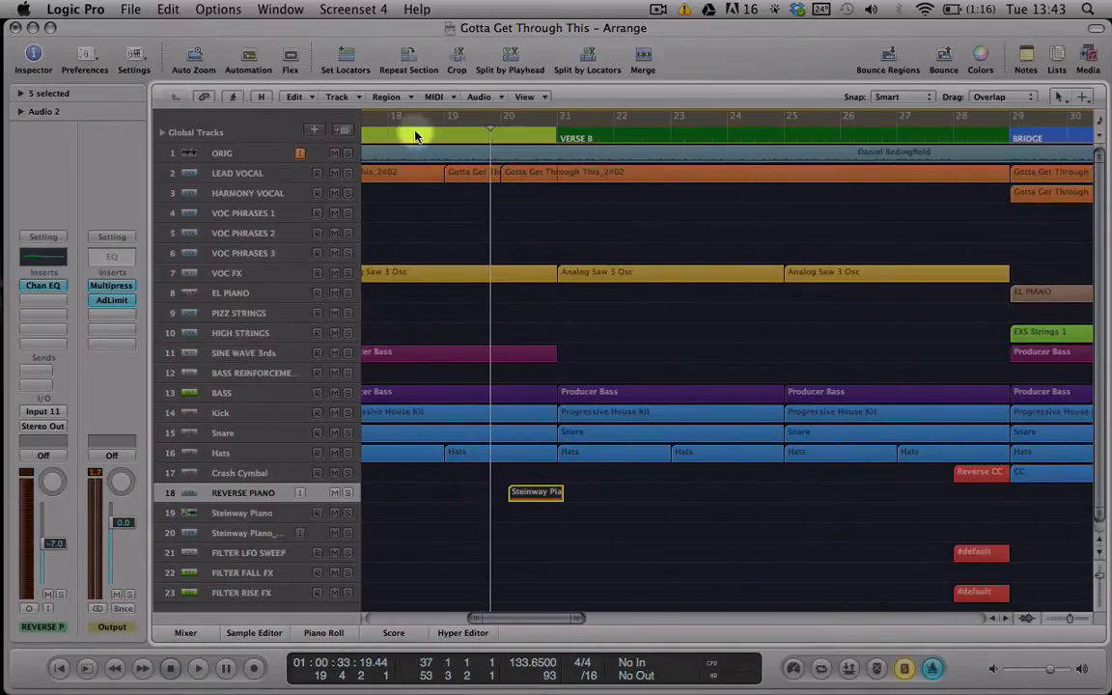
left_click(385, 140)
key("space")
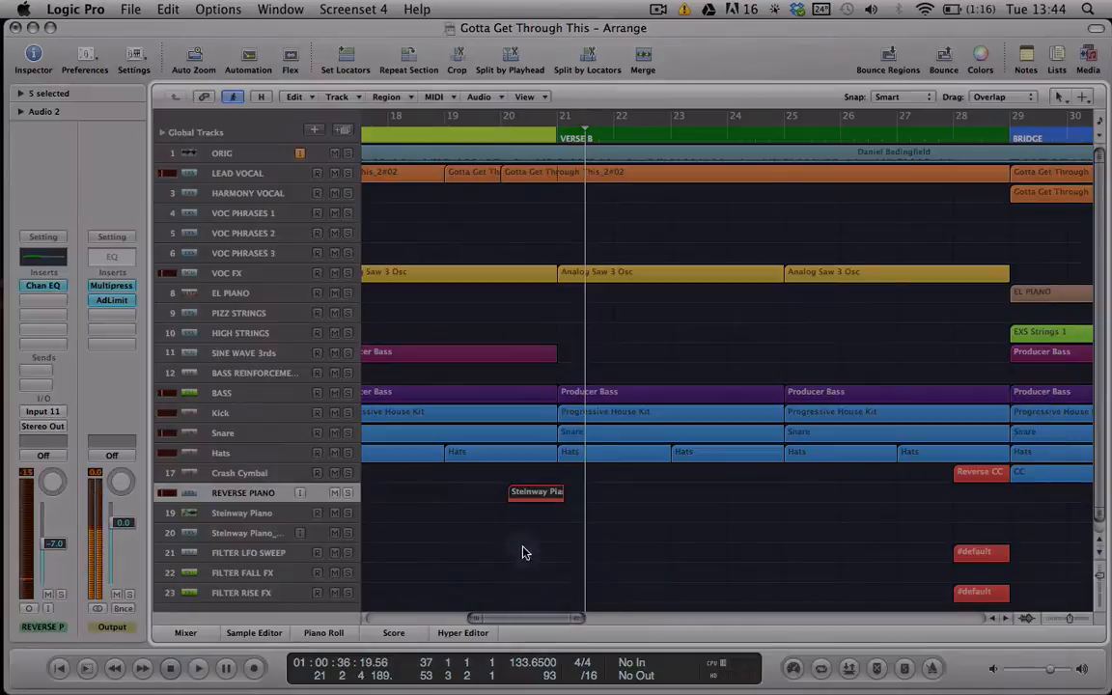
left_click(514, 492)
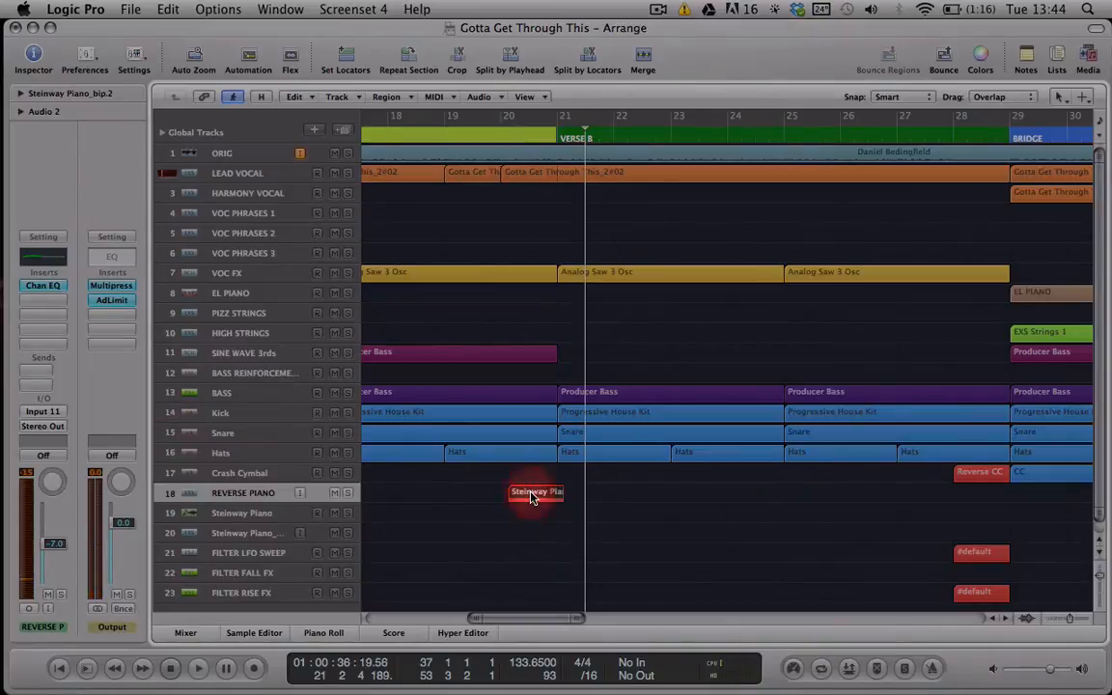
Place the playhead at the start of Verse B, bar 21, to check where the first reverse piano region ends.
key("ctrl+Left")
key("ctrl+Left")
key("ctrl+Left")
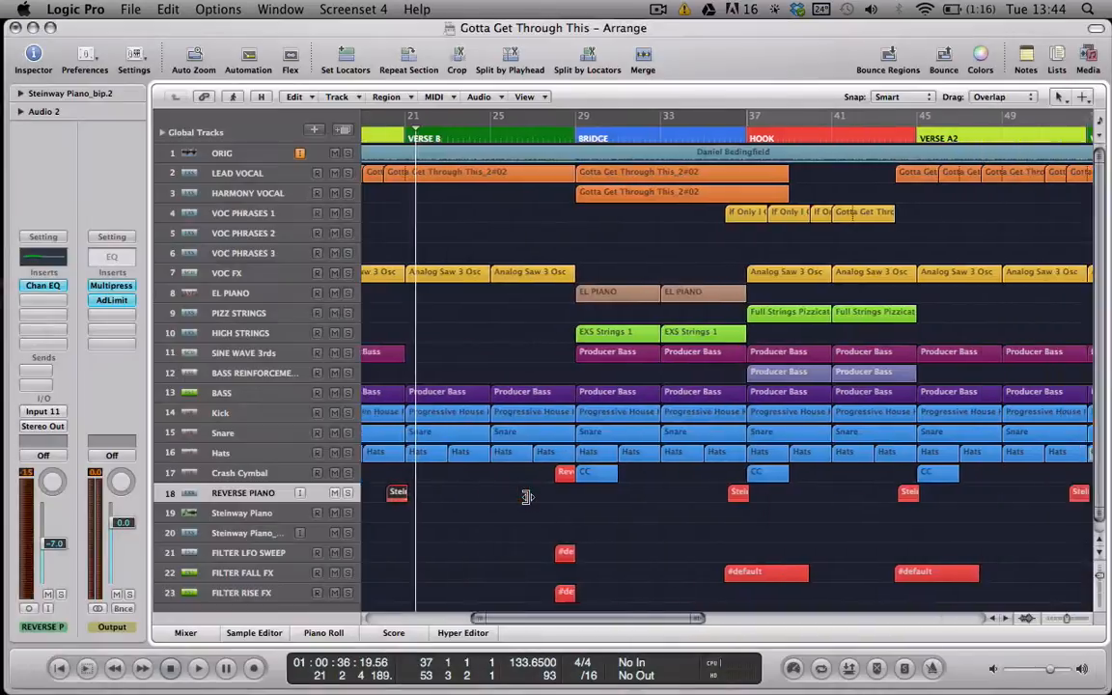
key("ctrl+Left")
key("ctrl+Left")
scroll(519, 492, "left", 5)
scroll(518, 492, "down", 1)
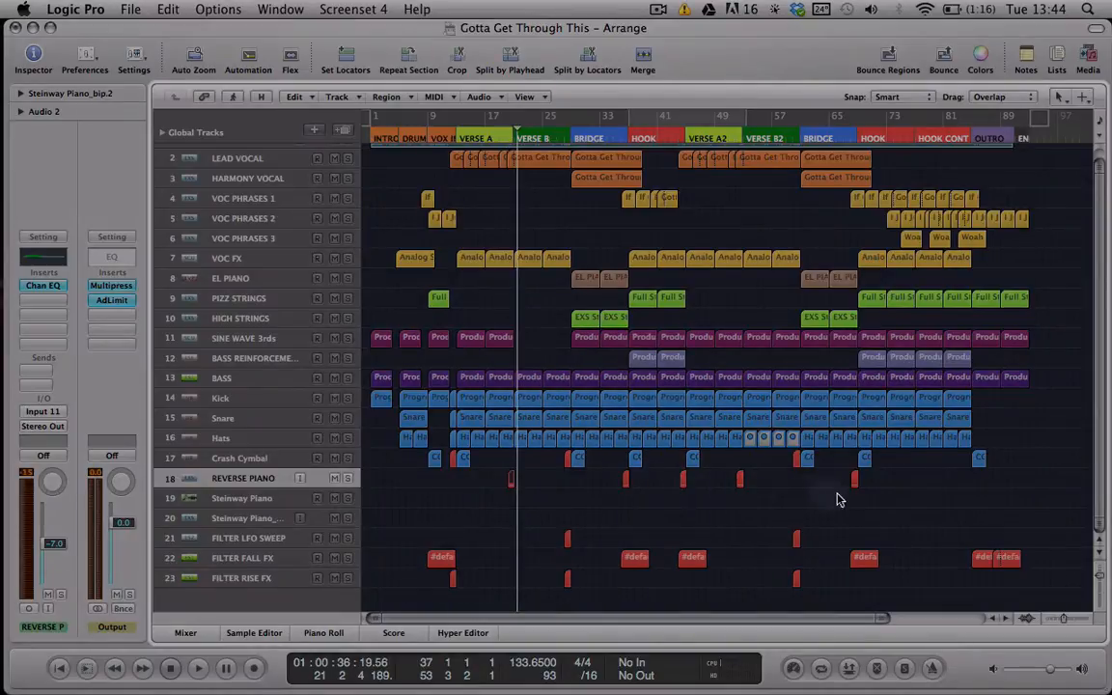
key("ctrl+Right")
key("ctrl+Right")
key("ctrl+Right")
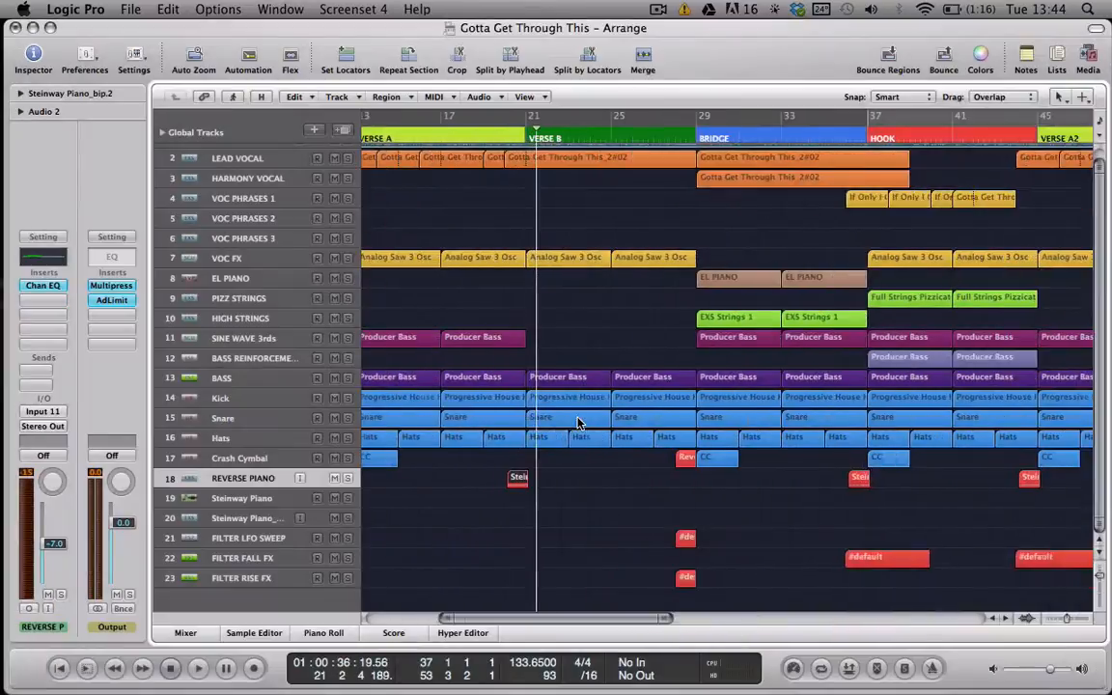
left_click(503, 136)
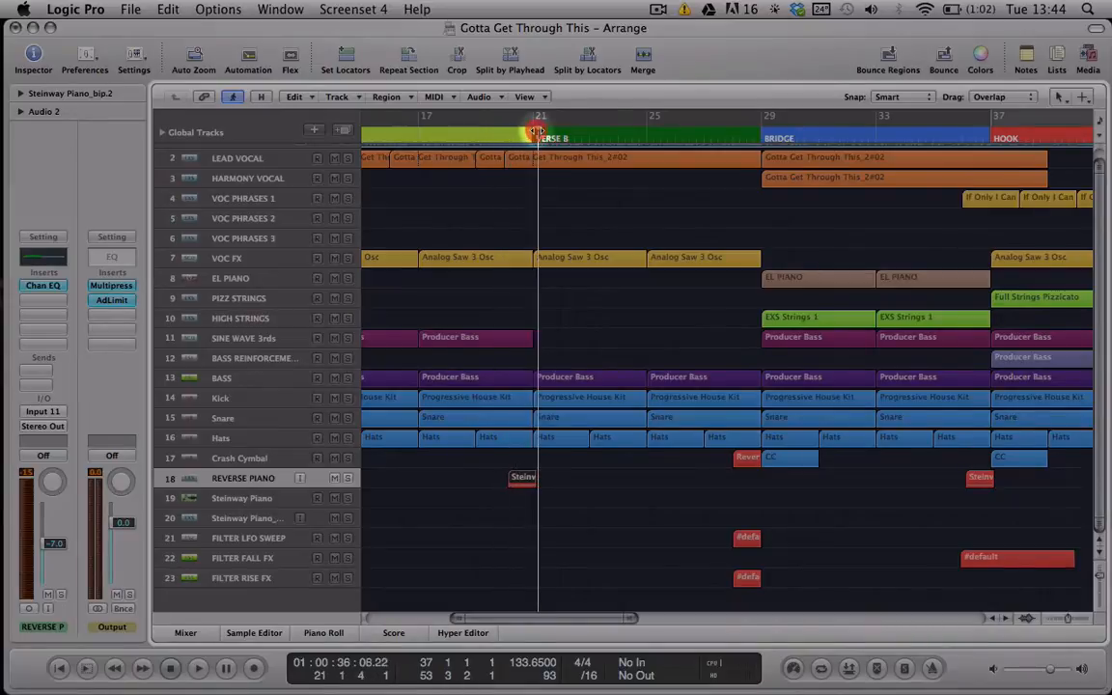
left_click(531, 131)
left_click(531, 131)
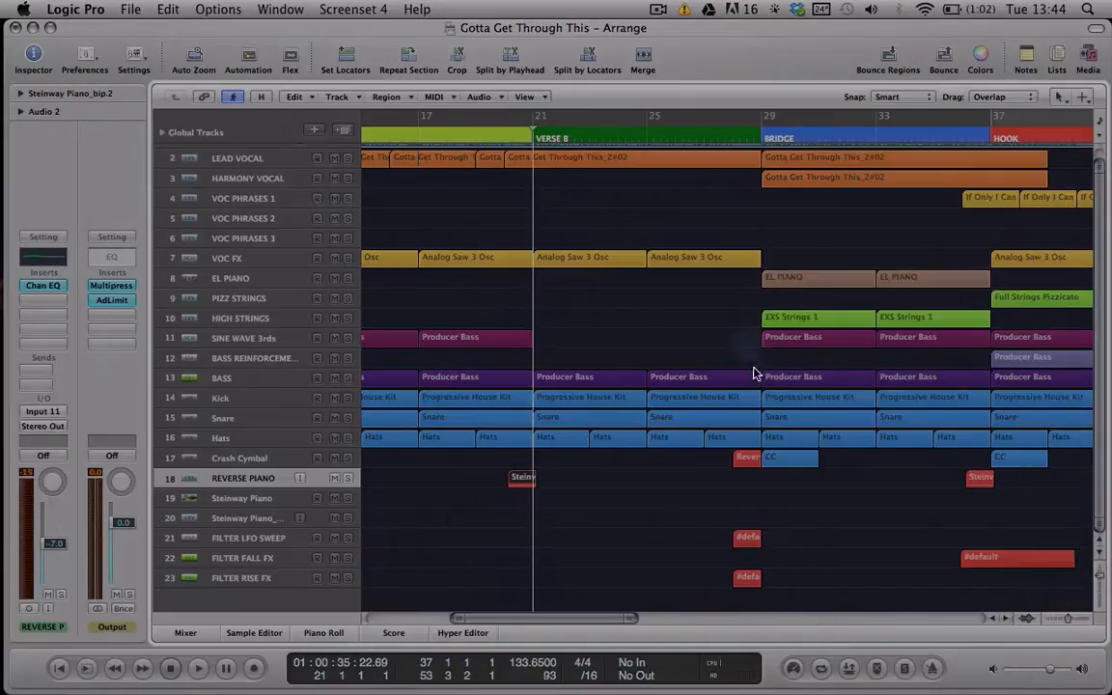
Examine the remaining reverse piano regions leading into the Hook at bar 37, Verse A2, Verse B2 and the Hook at bar 69.
scroll(780, 518, "right", 4)
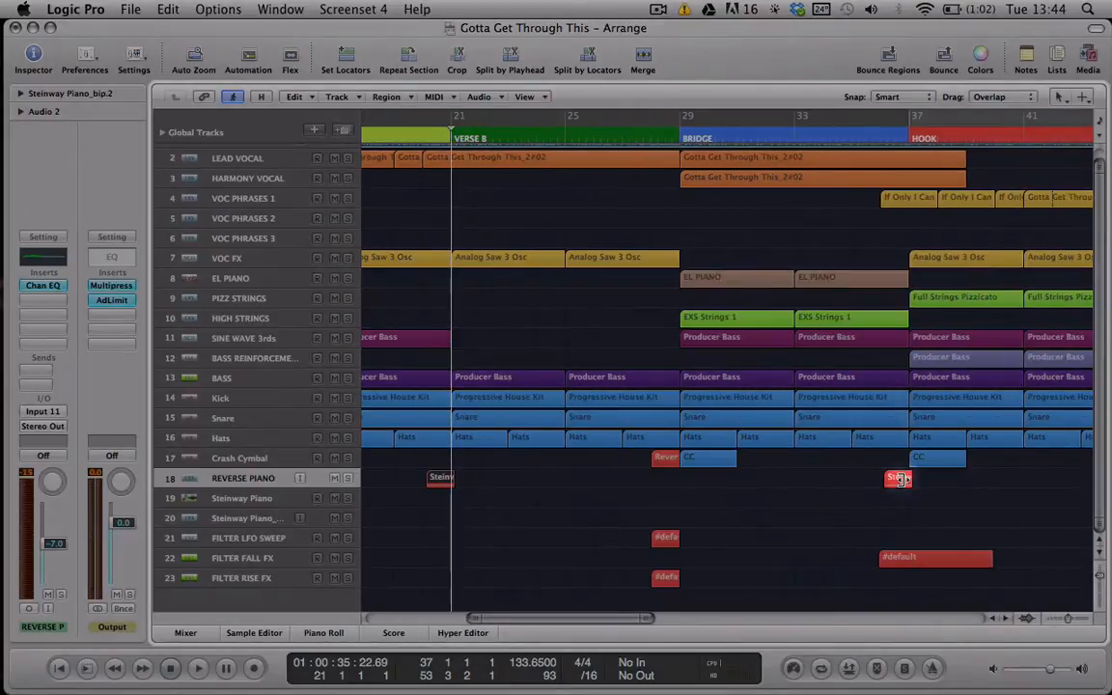
left_click_drag(876, 137, 909, 141)
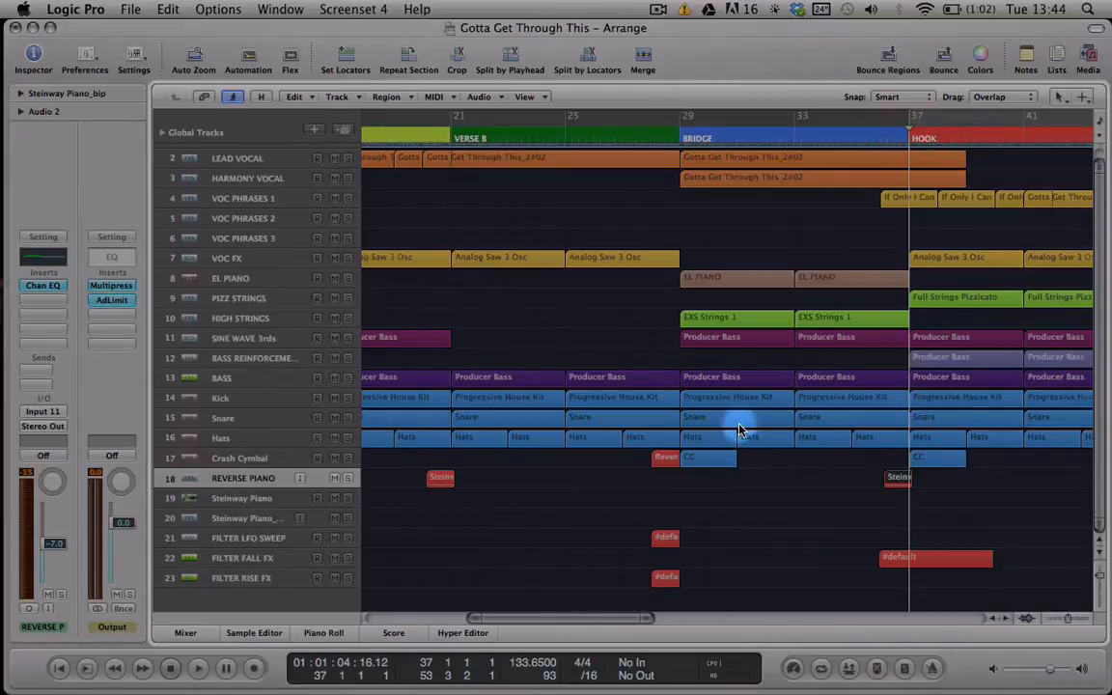
scroll(740, 430, "right", 15)
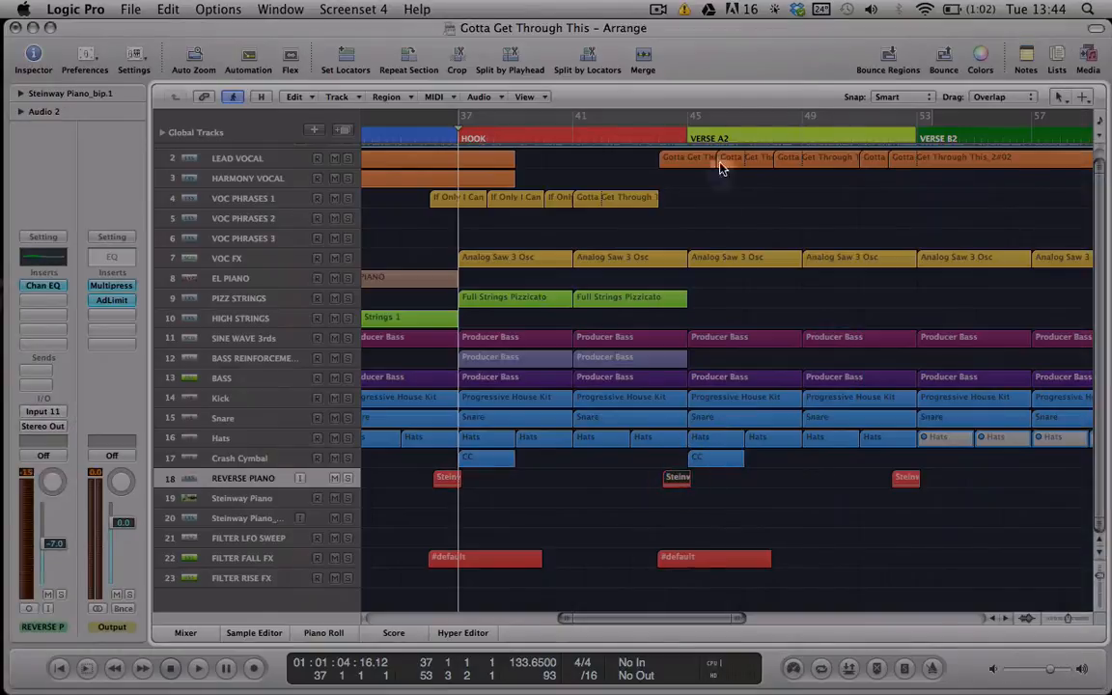
left_click(894, 137)
scroll(906, 482, "right", 18)
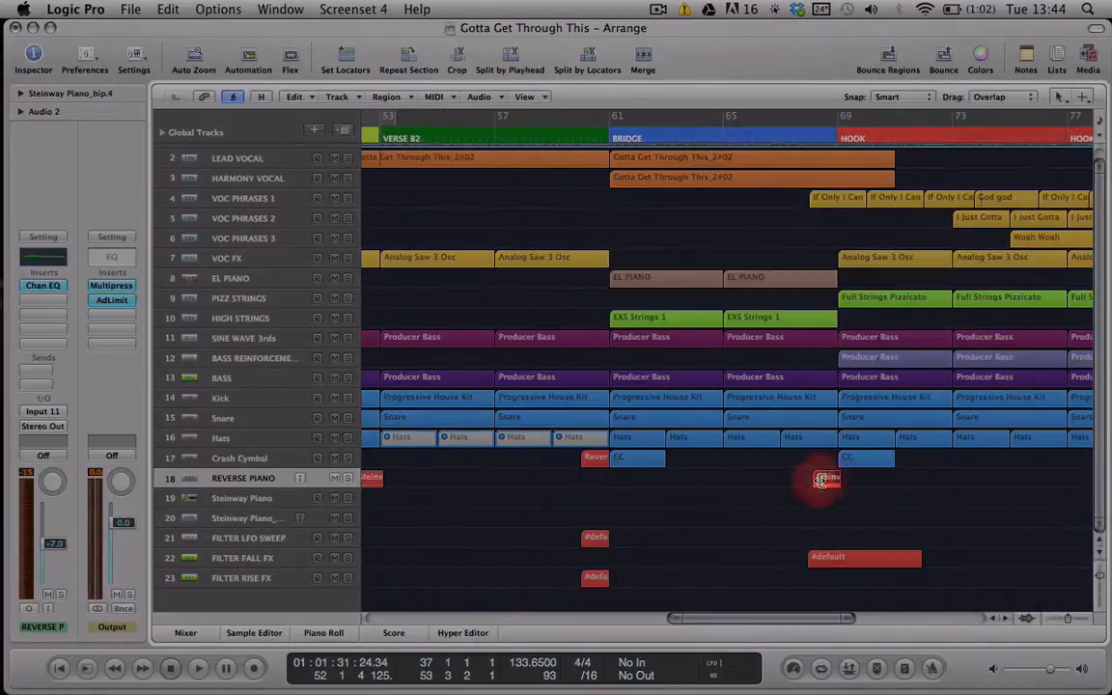
left_click(820, 479)
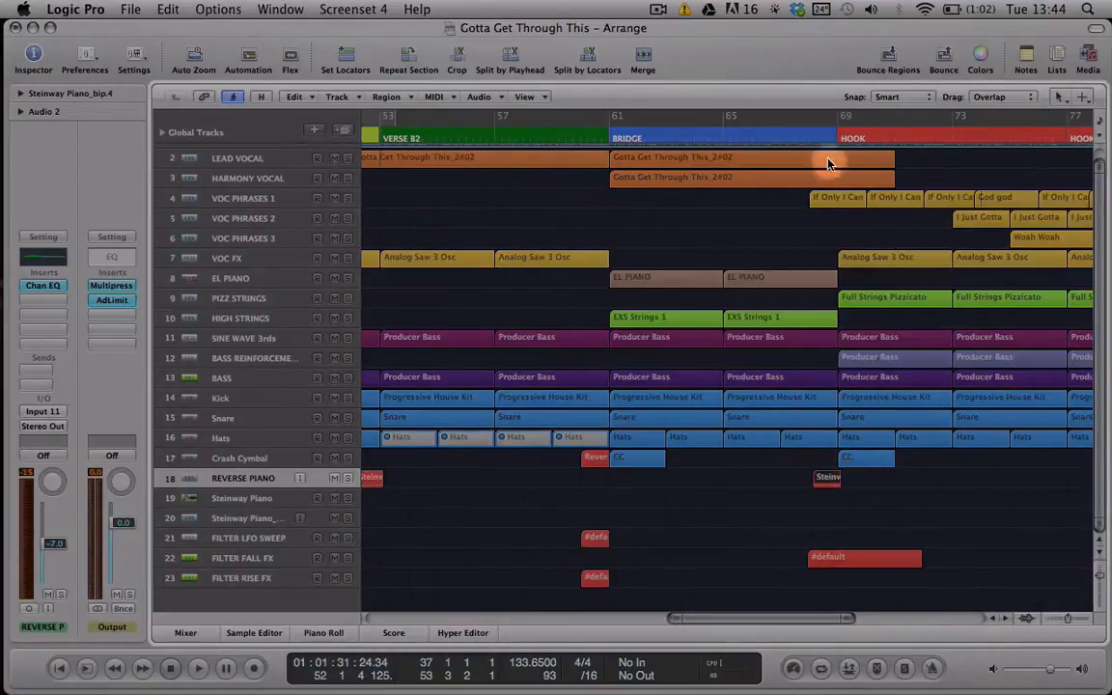
scroll(842, 142, "right", 9)
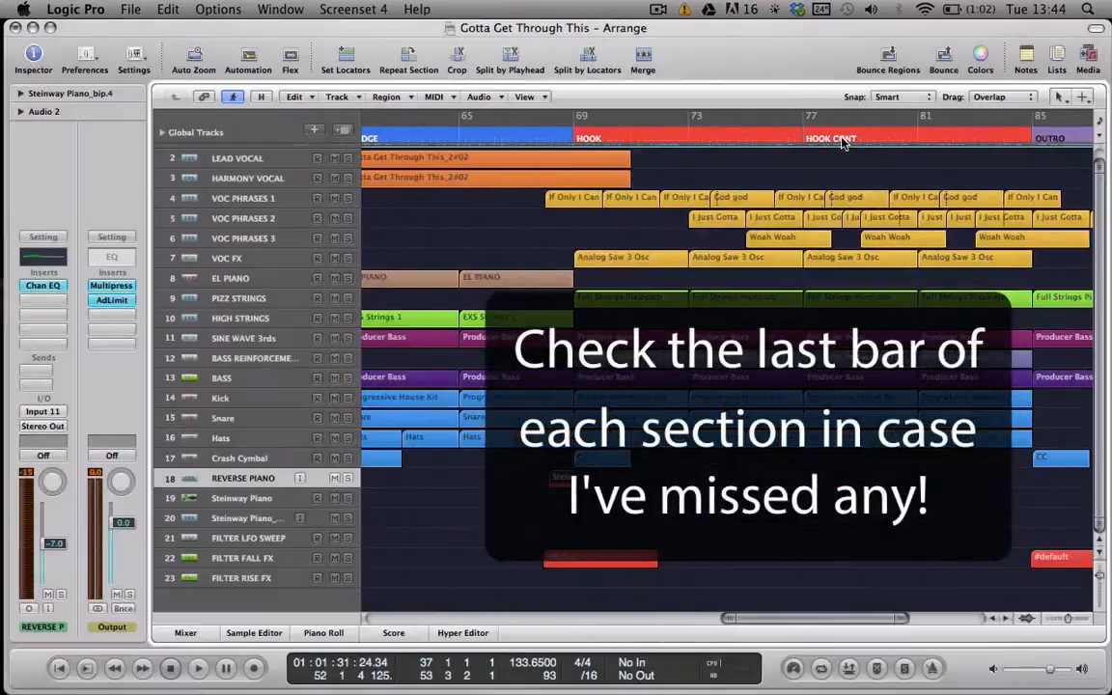
left_click(587, 138)
key("ctrl+Left")
key("ctrl+Left")
key("ctrl+Left")
key("ctrl+Left")
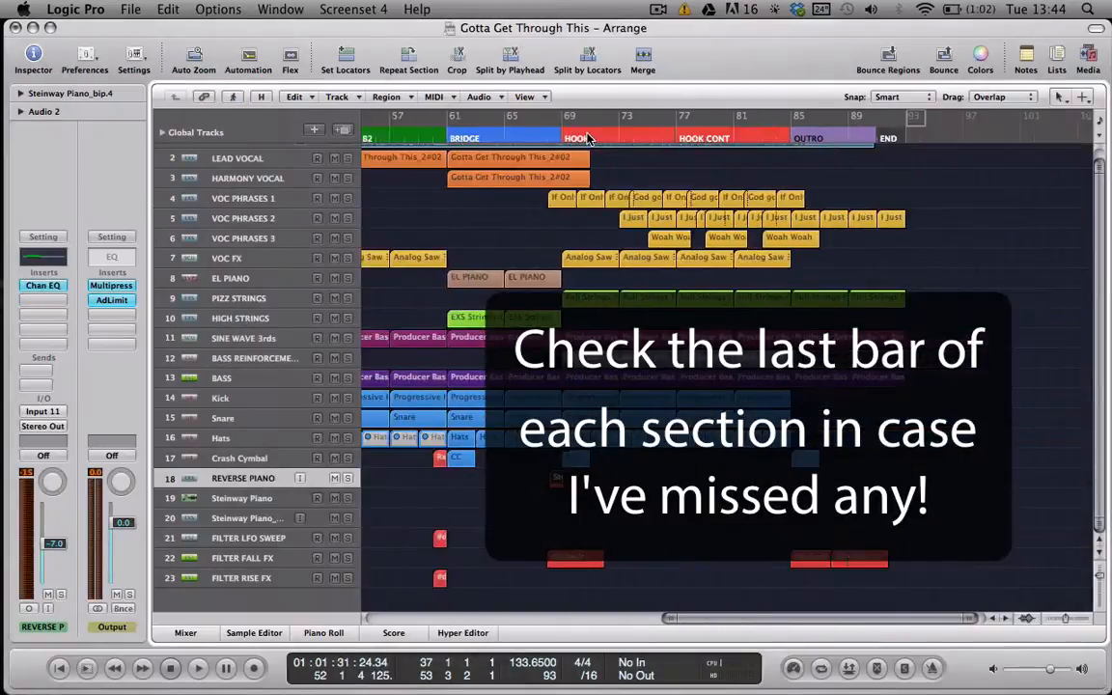
scroll(500, 492, "left", 5)
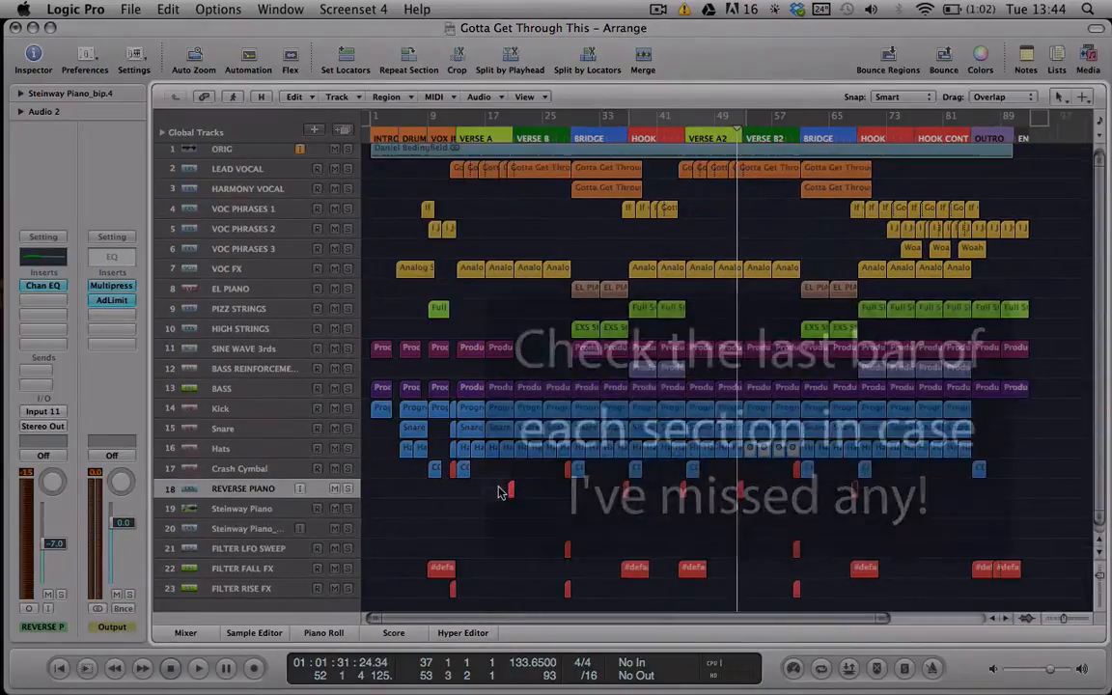
Insert a mono EXS24 sampler as the instrument on the Steinway Piano track.
left_click(278, 508)
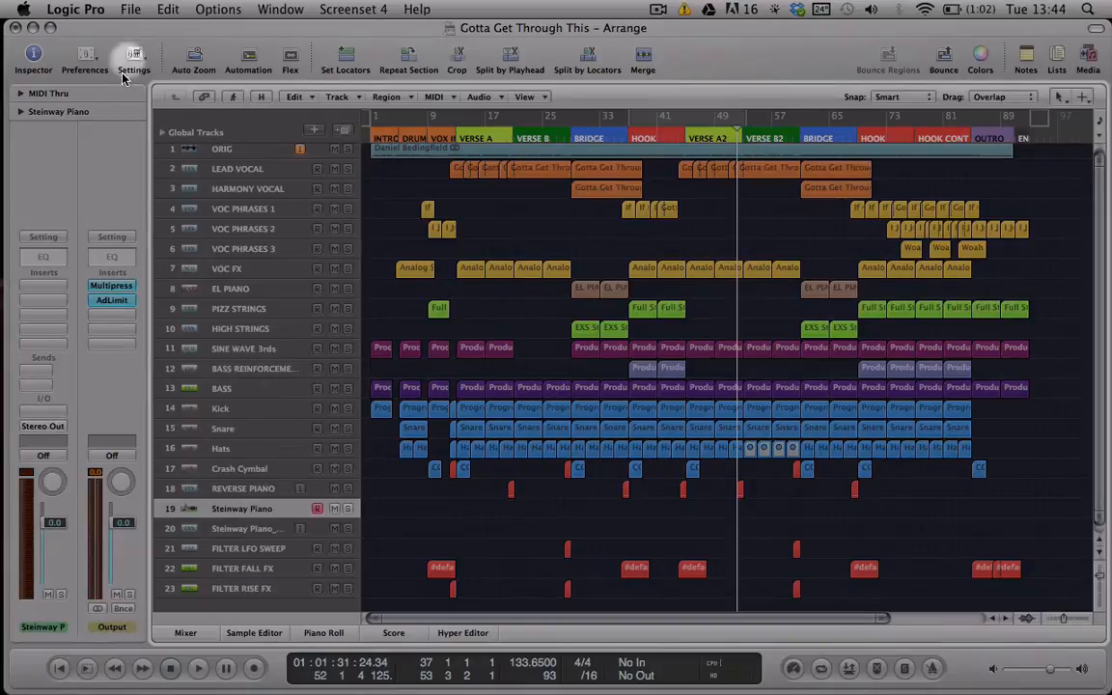
left_click(38, 405)
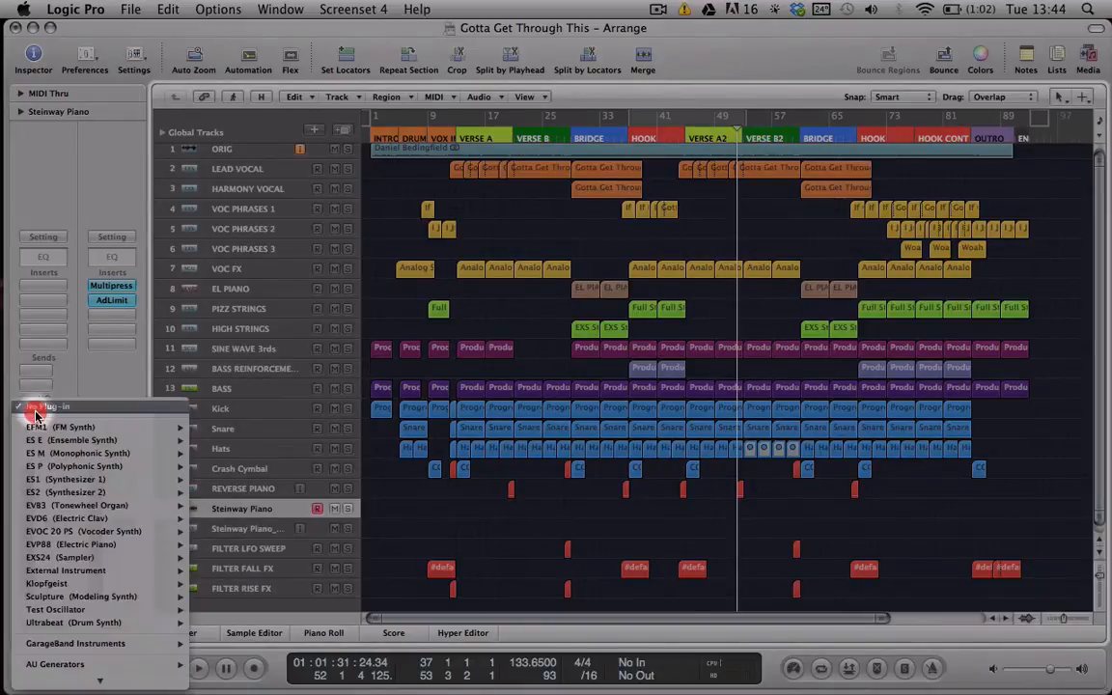
mouse_move(34, 559)
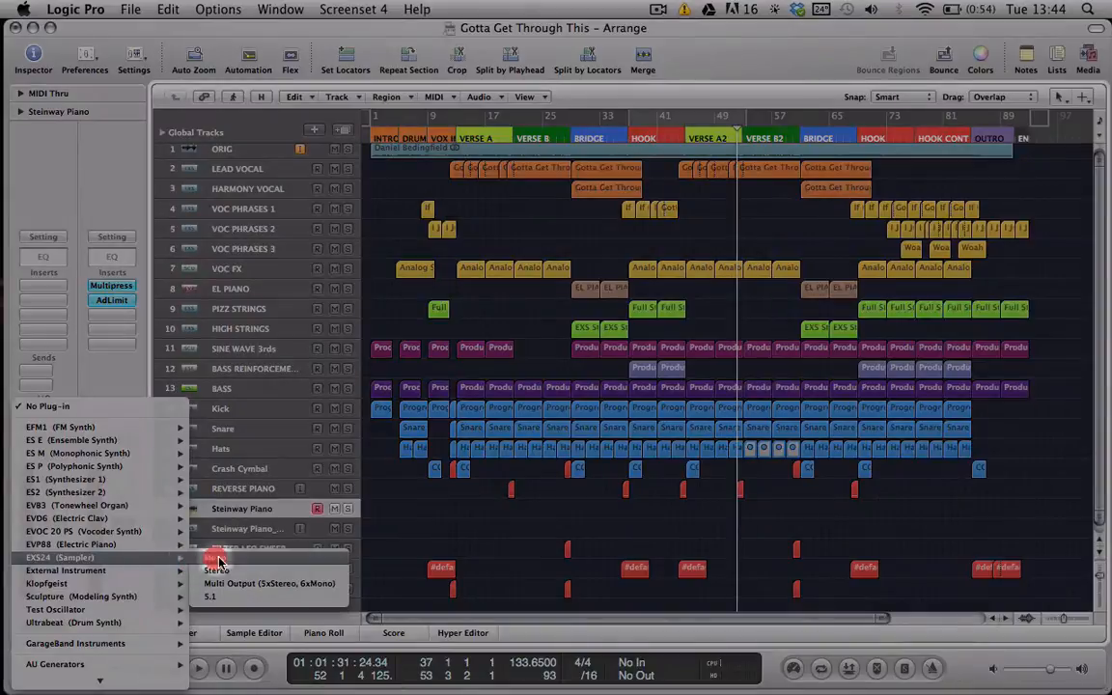
left_click(220, 563)
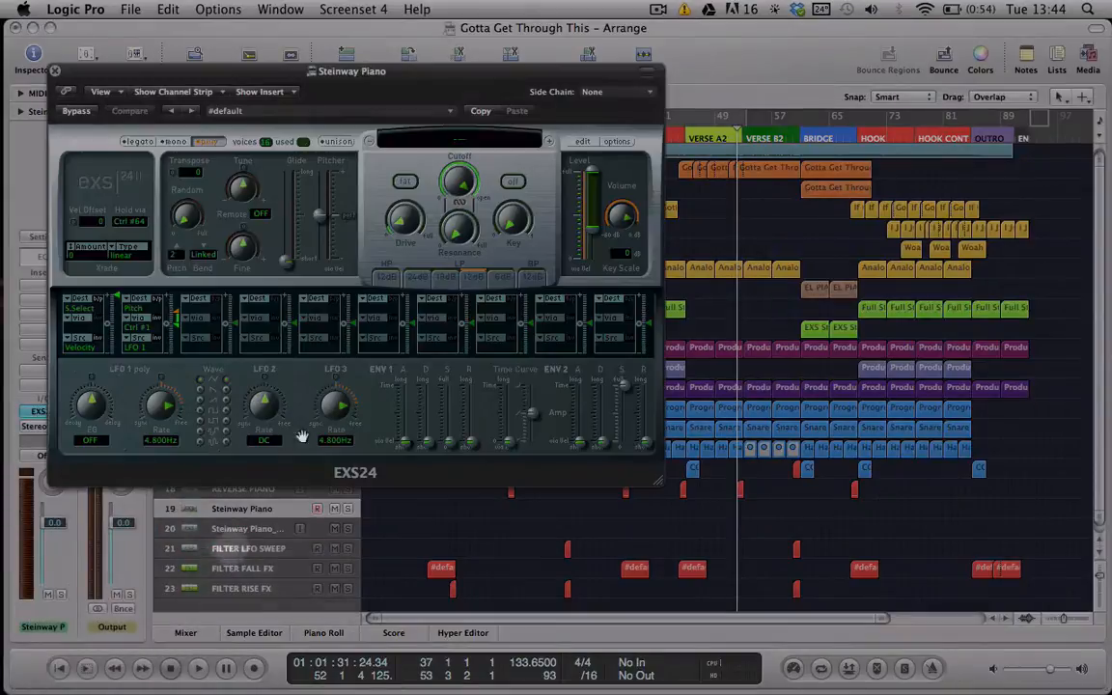
Load the factory Steinway Piano instrument from 01 Acoustic Pianos into the EXS24.
left_click(442, 143)
mouse_move(453, 289)
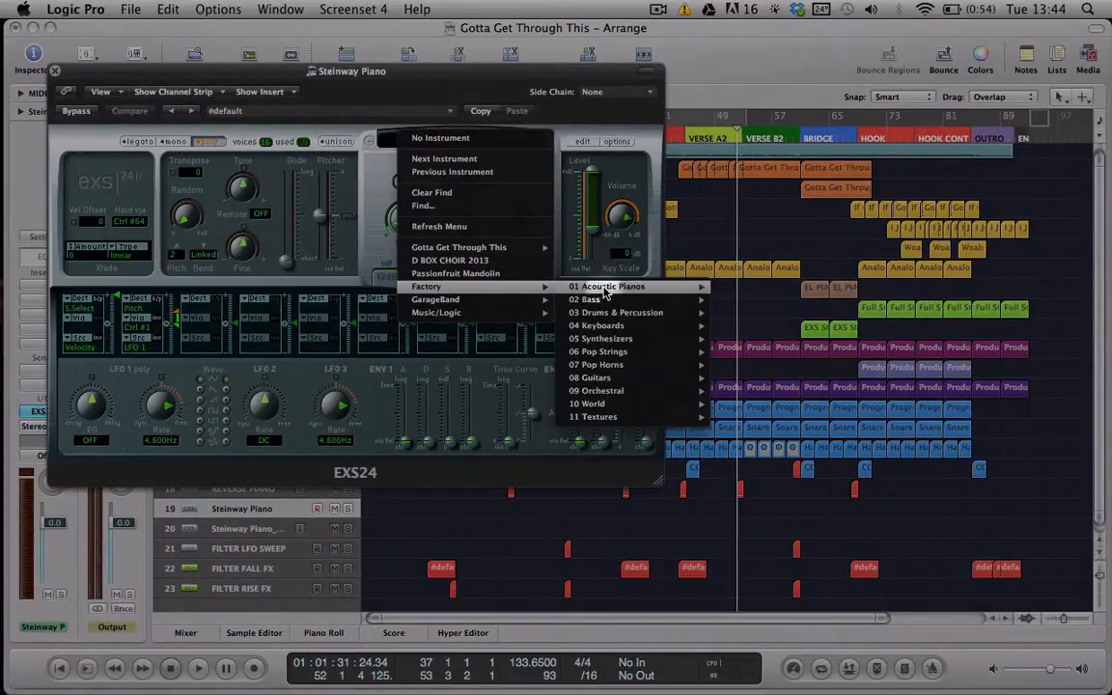
mouse_move(603, 287)
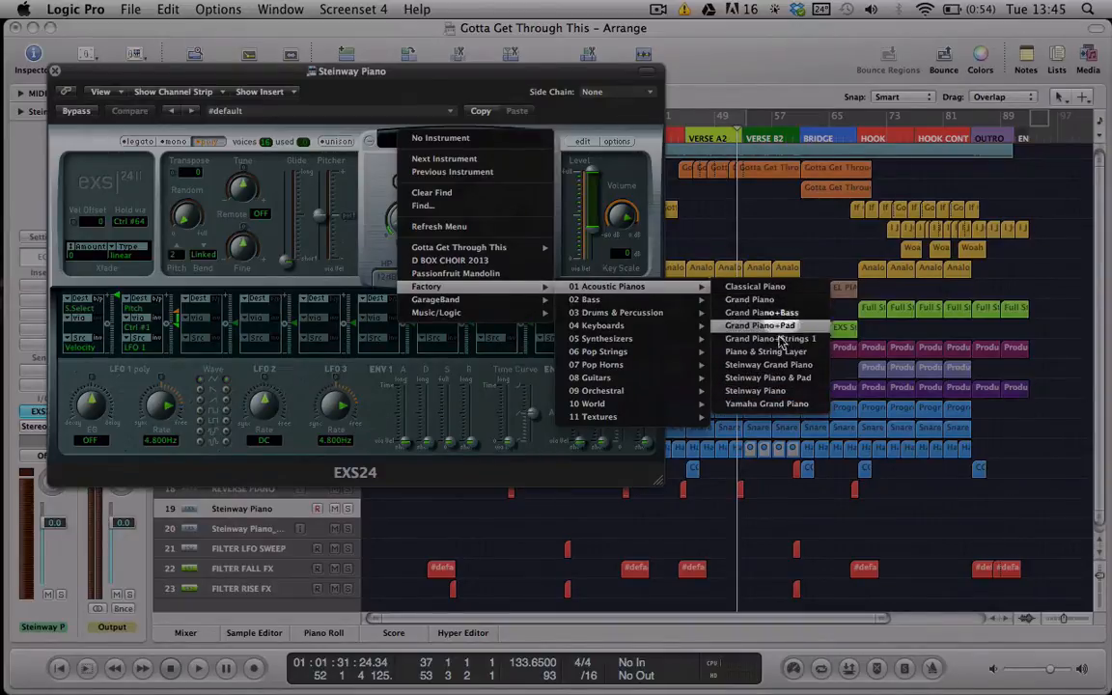
left_click(801, 391)
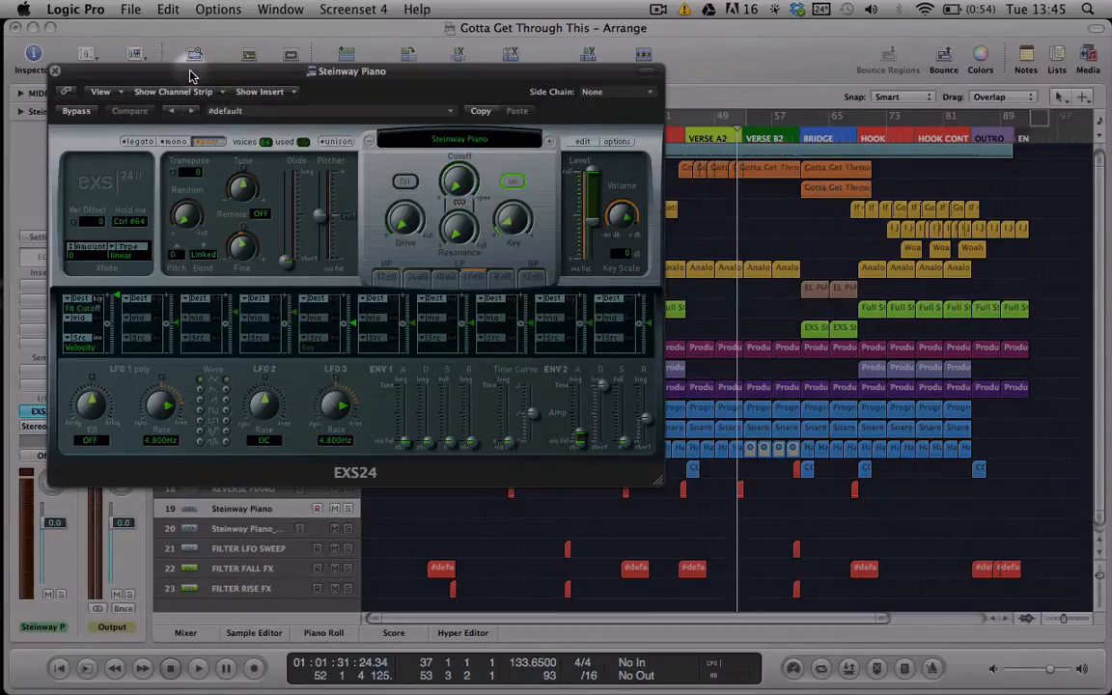
Audition the piano with a G1 note on the on-screen typing keyboard, and close the sampler and keyboard windows.
key("Caps_Lock")
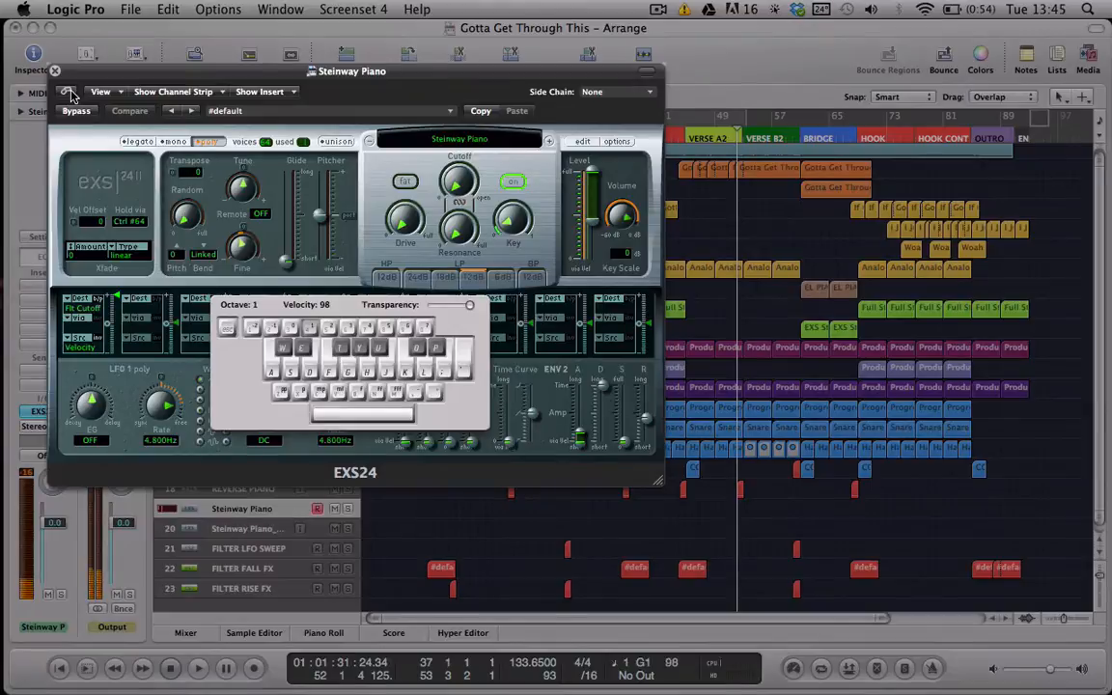
key("g")
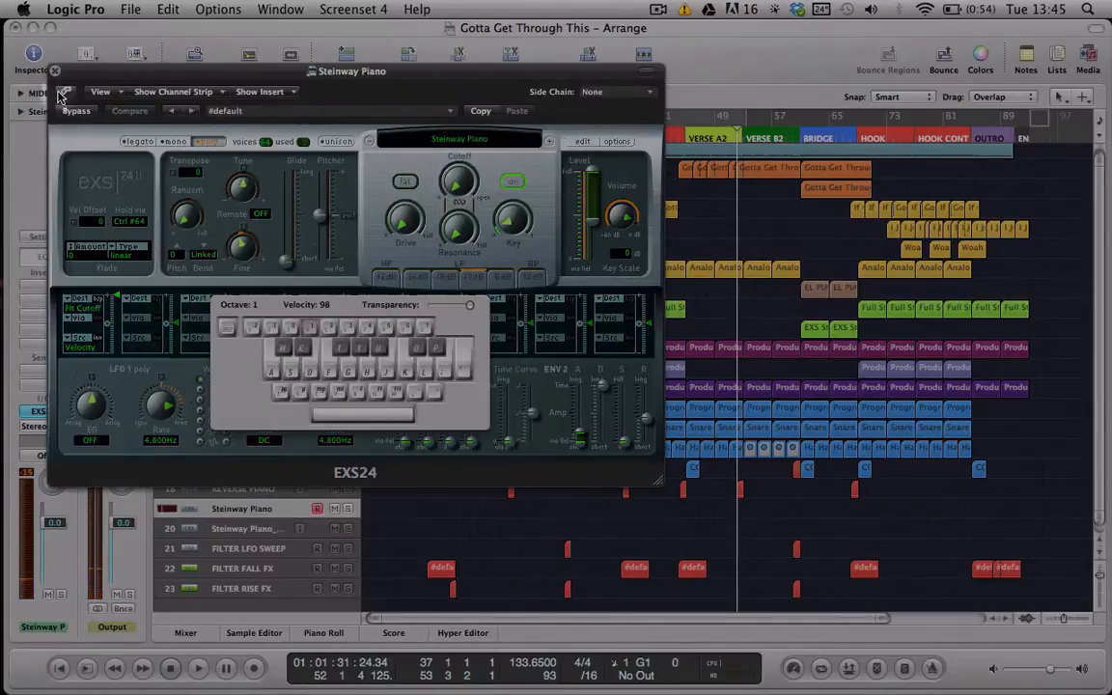
left_click(56, 72)
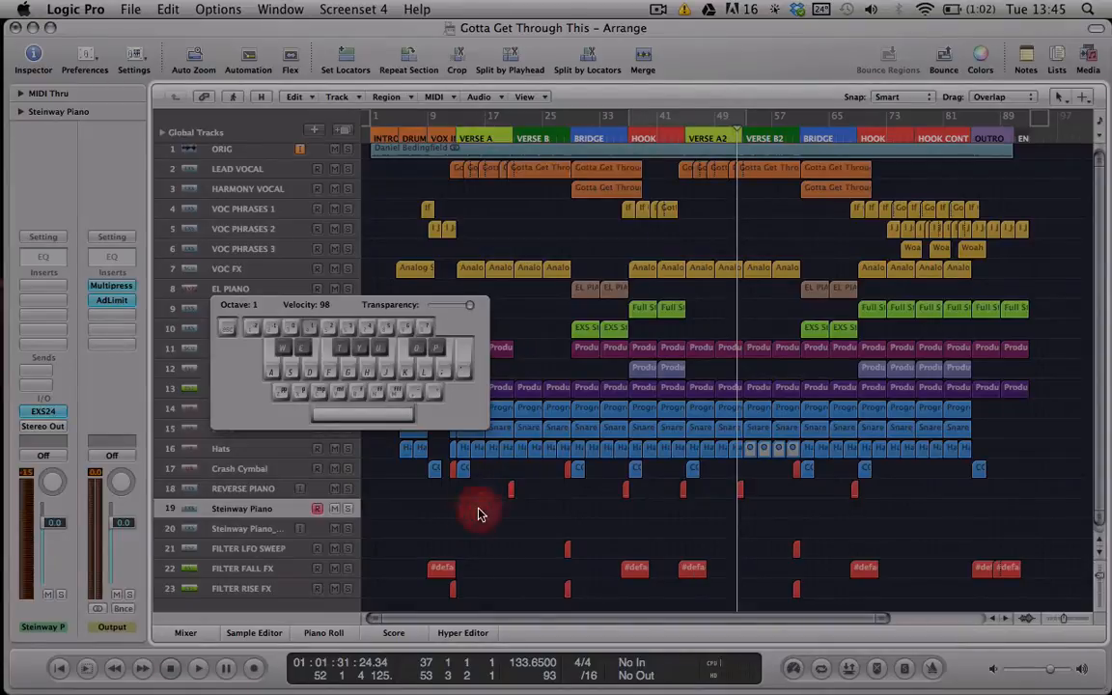
key("Caps_Lock")
Record a G1 note with the typing keyboard on the Steinway Piano track from bar 20 into Verse B, starting playback just before bar 20.
key("ctrl+Right")
key("ctrl+Right")
key("ctrl+Right")
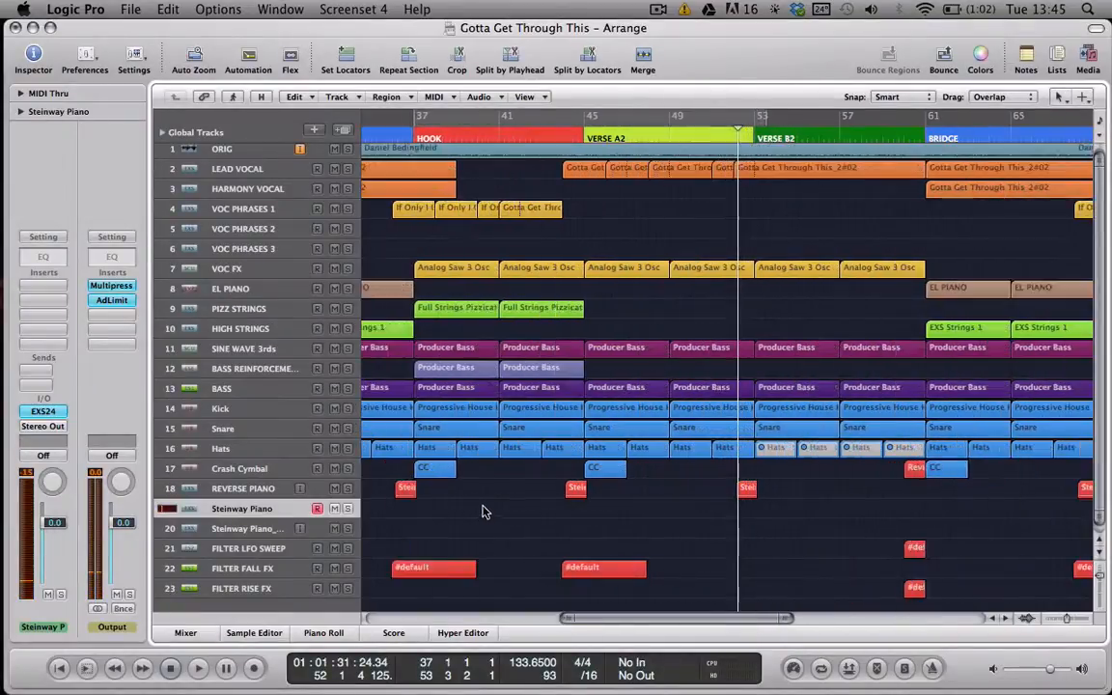
key("ctrl+Right")
scroll(562, 521, "left", 10)
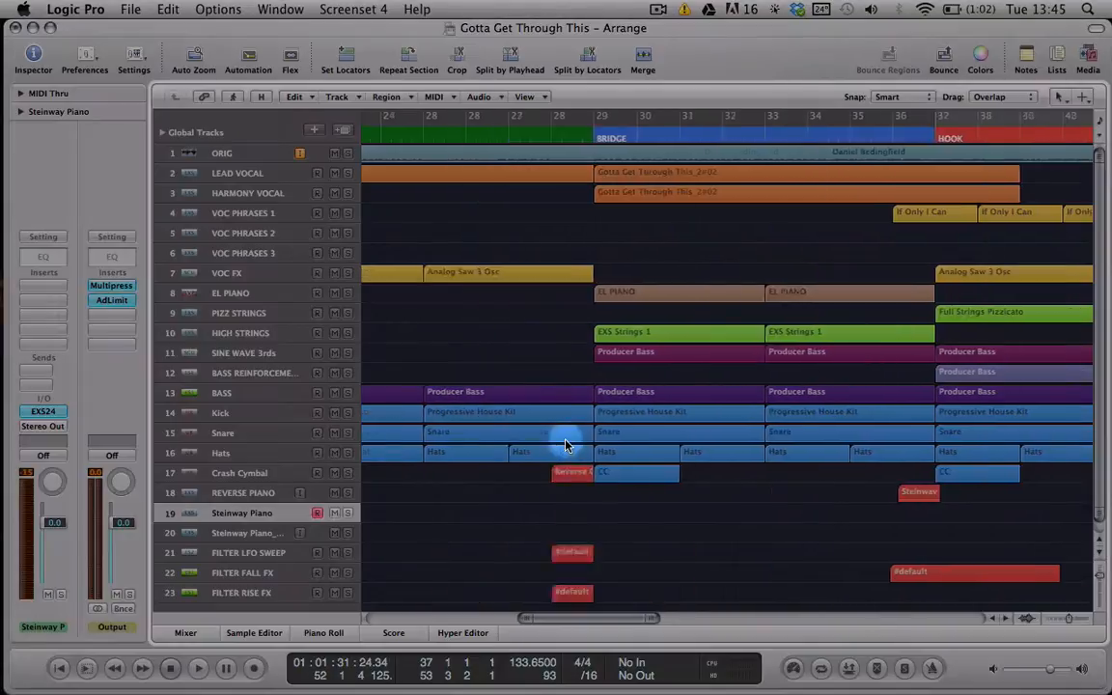
scroll(565, 446, "left", 5)
left_click(391, 139)
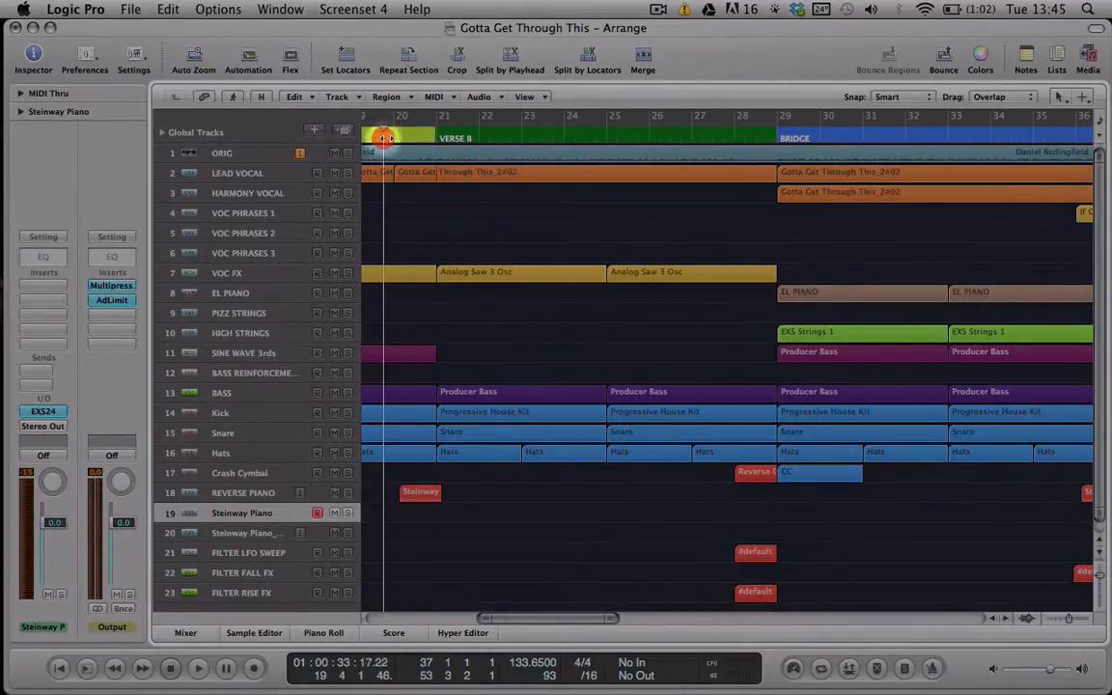
key("Caps_Lock")
left_click(250, 668)
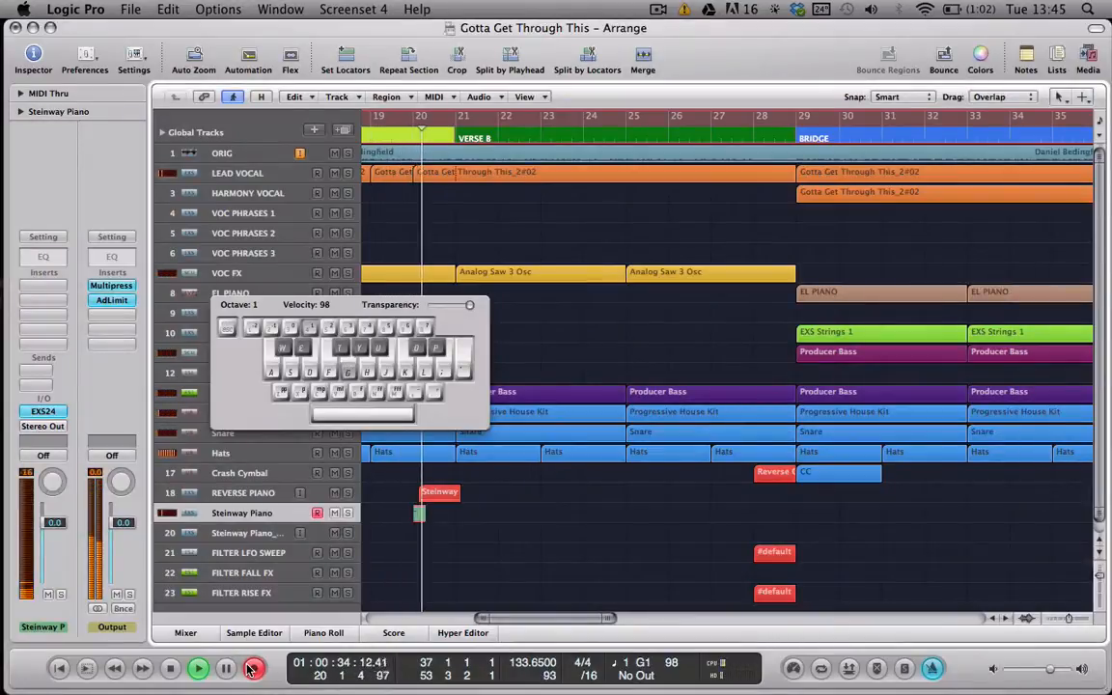
key("g")
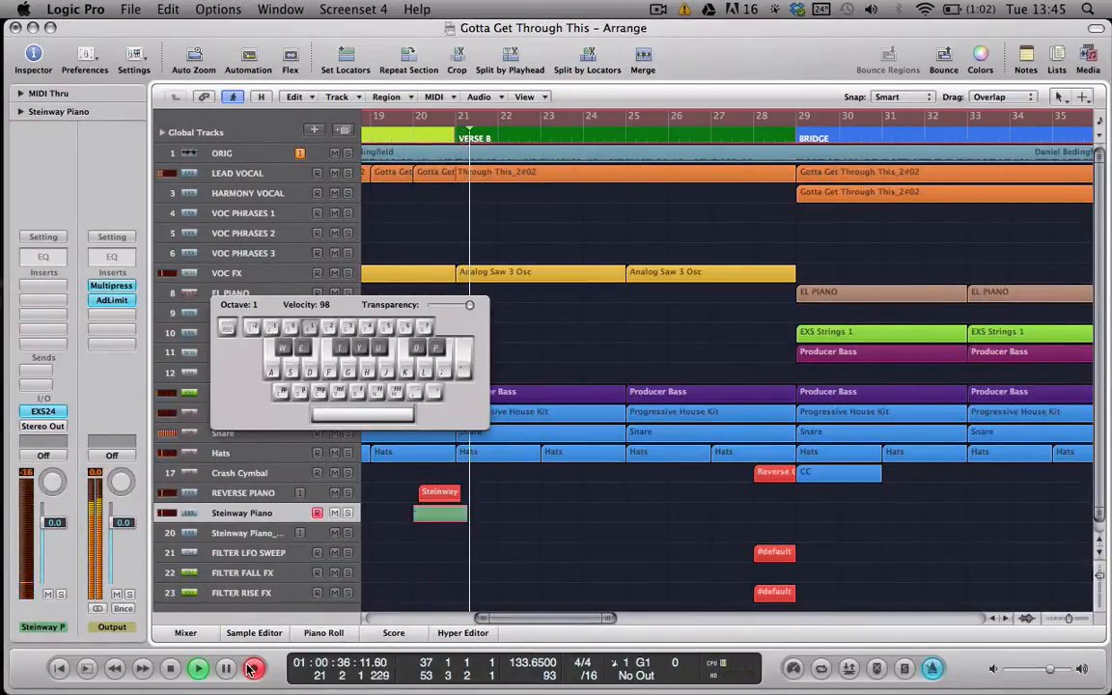
key("space")
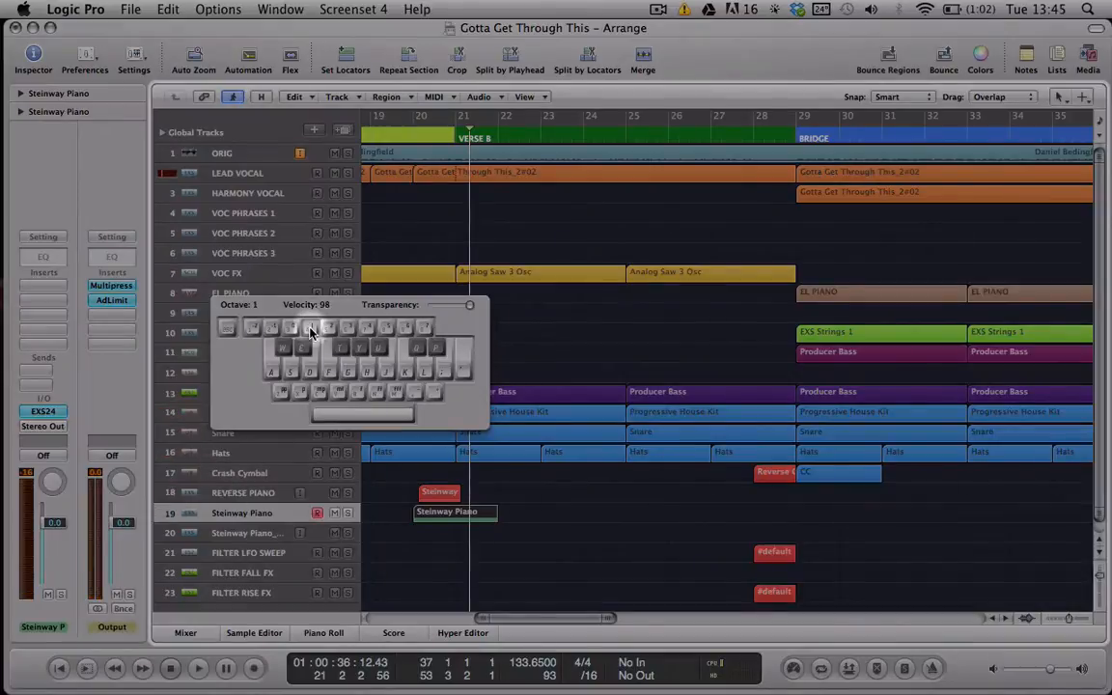
Mute the REVERSE PIANO track and play the recorded Steinway Piano region in solo from just before bar 20.
key("super+k")
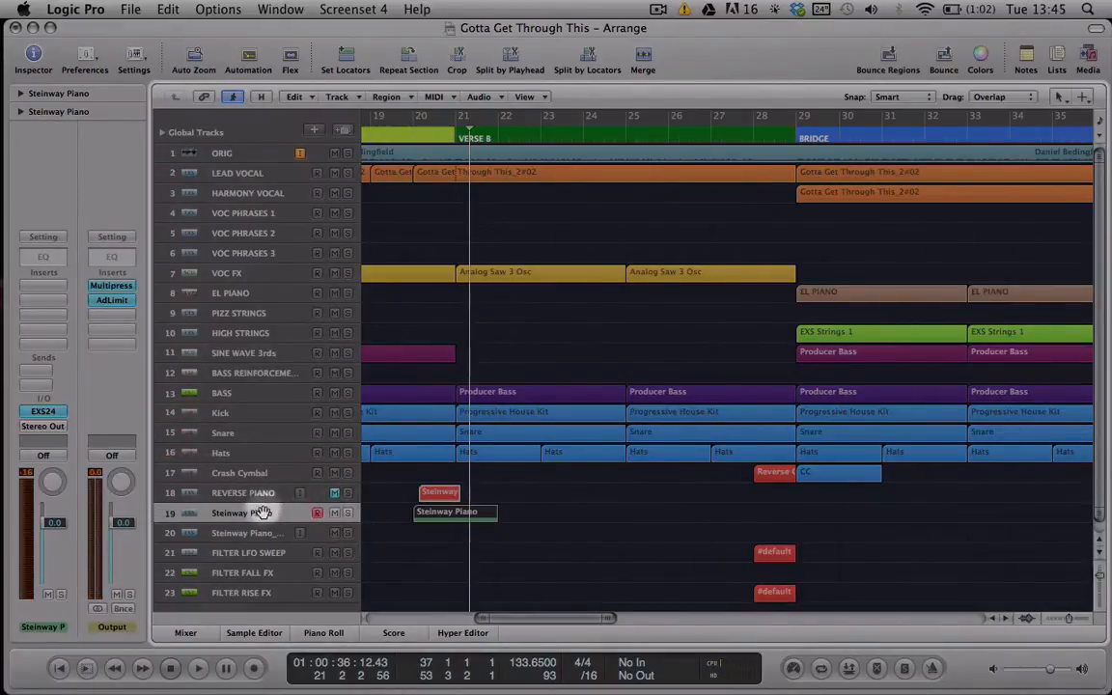
key("s")
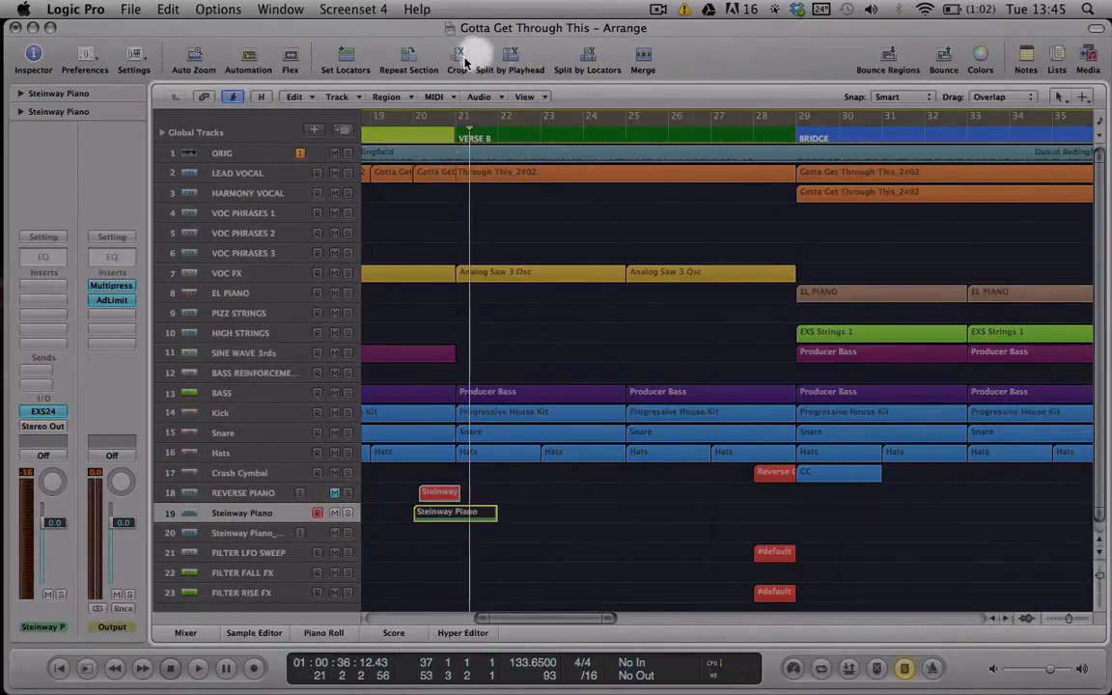
double_click(410, 138)
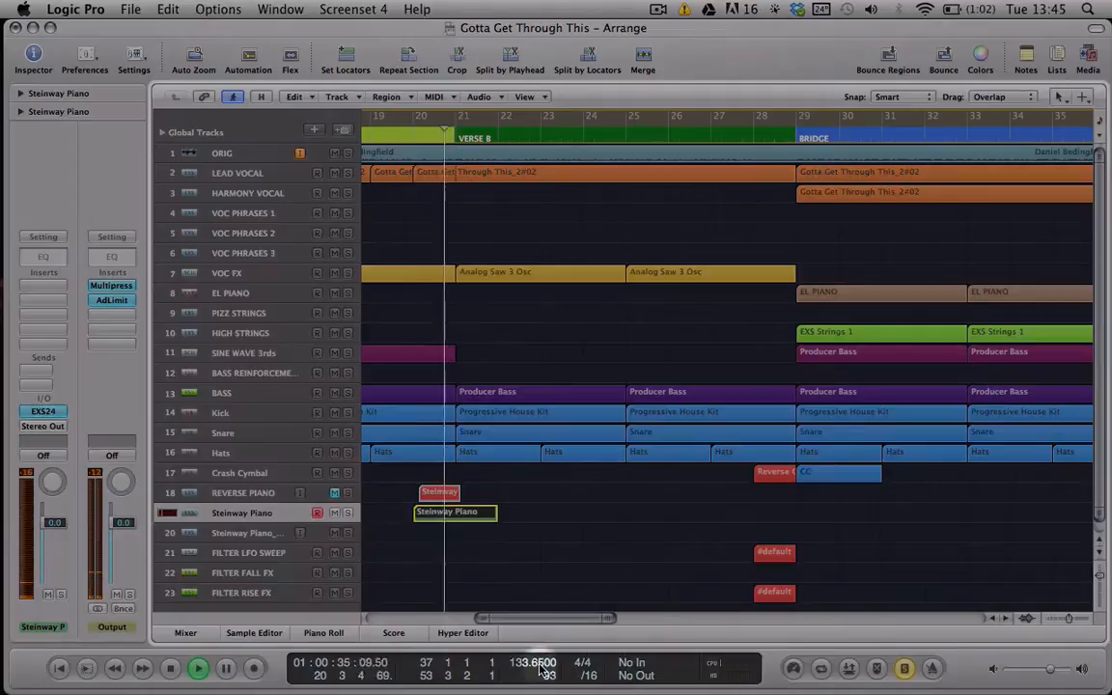
key("space")
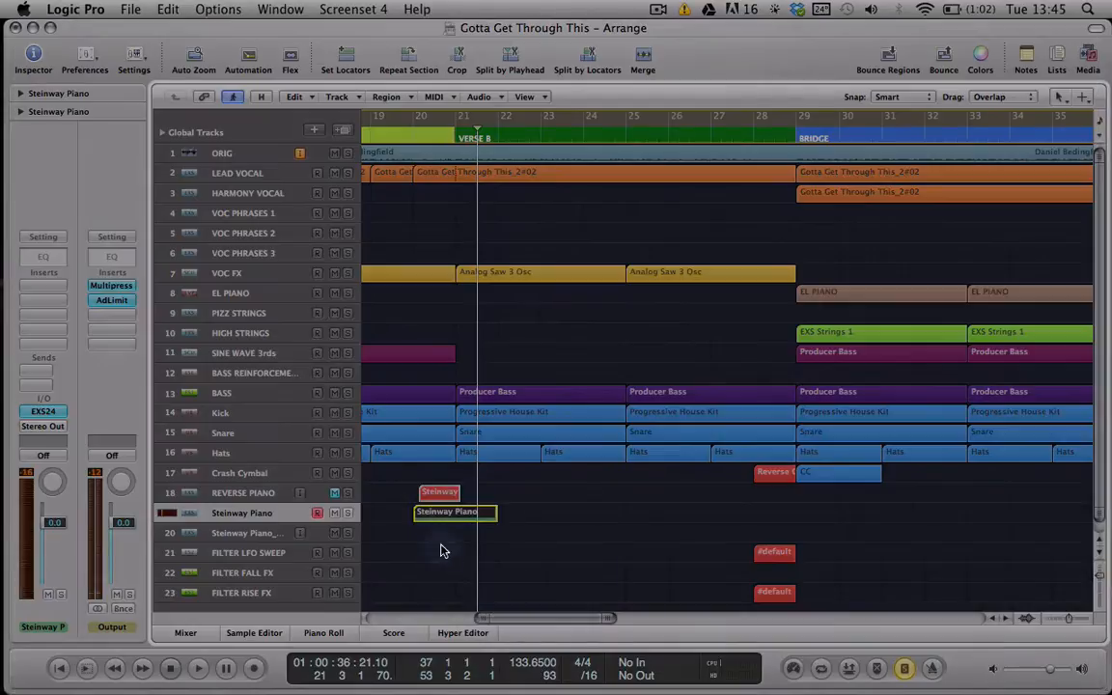
Trim the recorded Steinway Piano region to one bar, ending at bar 21 where Verse B starts.
left_click(450, 136)
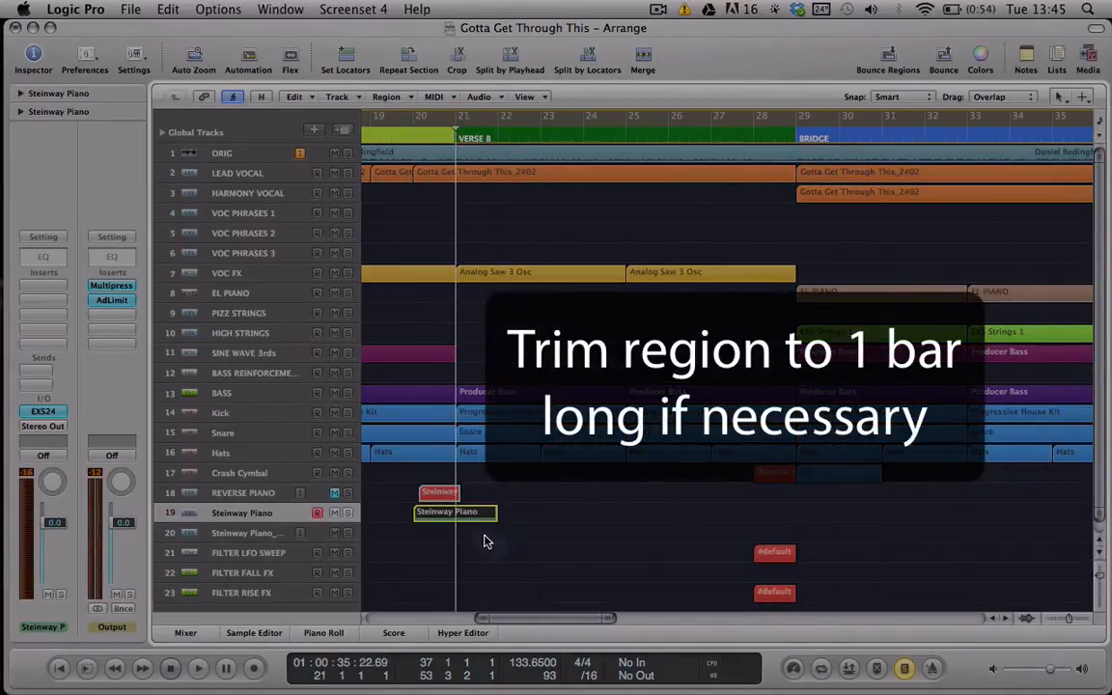
left_click_drag(493, 514, 455, 514)
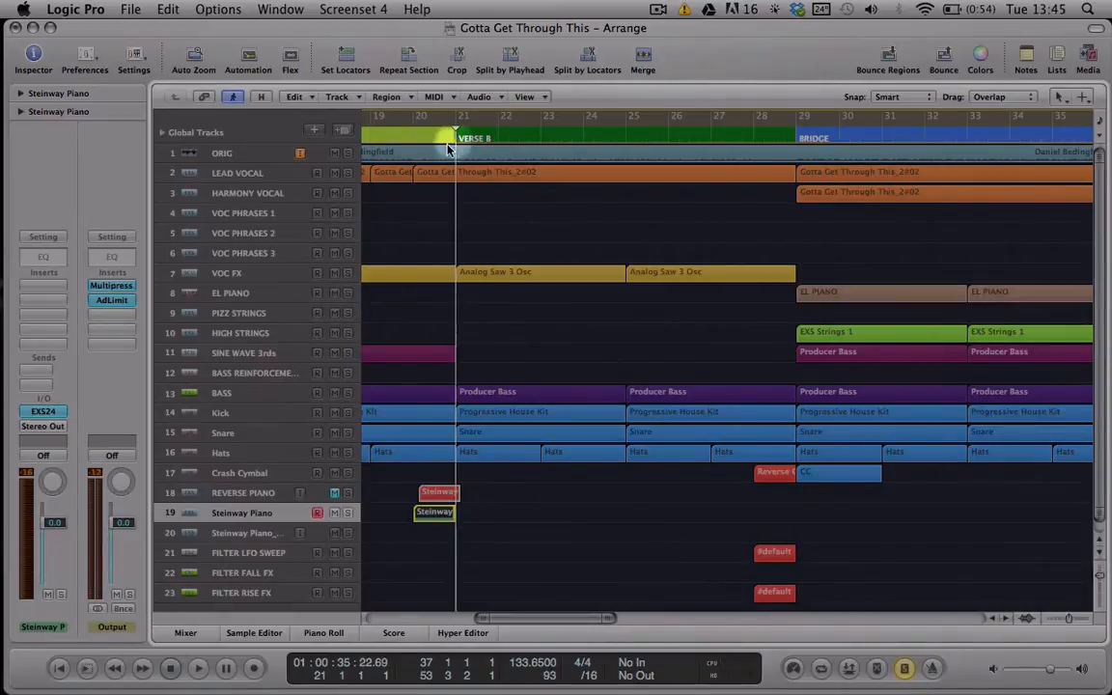
left_click(410, 135)
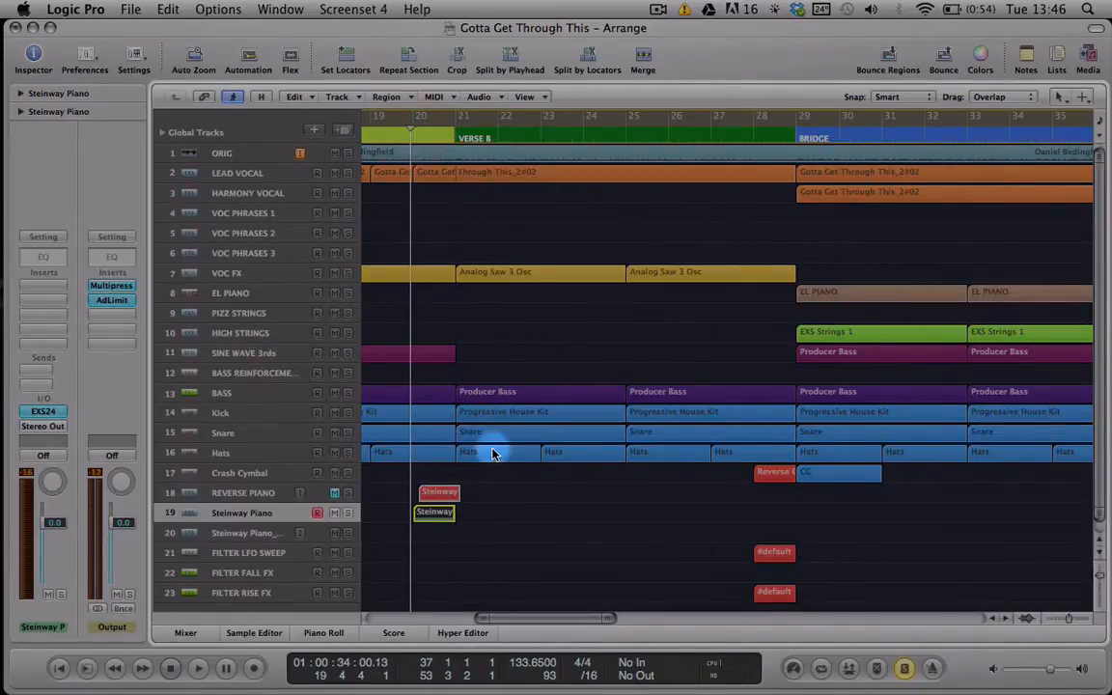
Extend the recorded G1 note in the Piano Roll so it fills the whole bar from bar 20 to bar 21.
key("ctrl+Right")
key("ctrl+Right")
key("ctrl+Right")
key("ctrl+Right")
left_click_drag(466, 520, 466, 519)
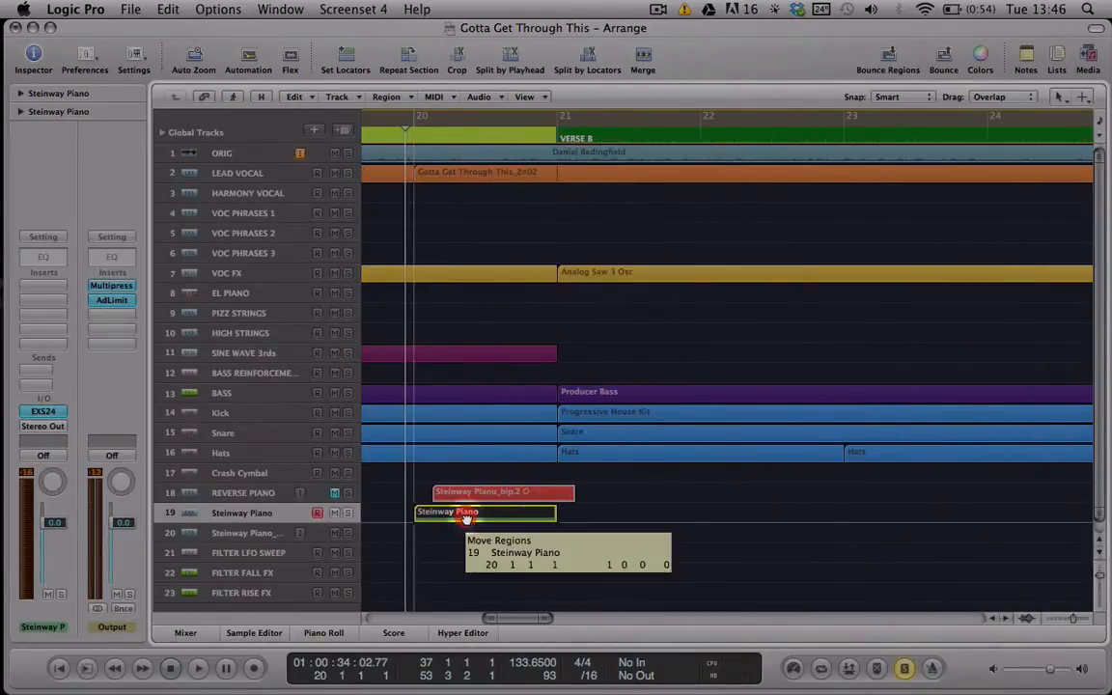
double_click(465, 516)
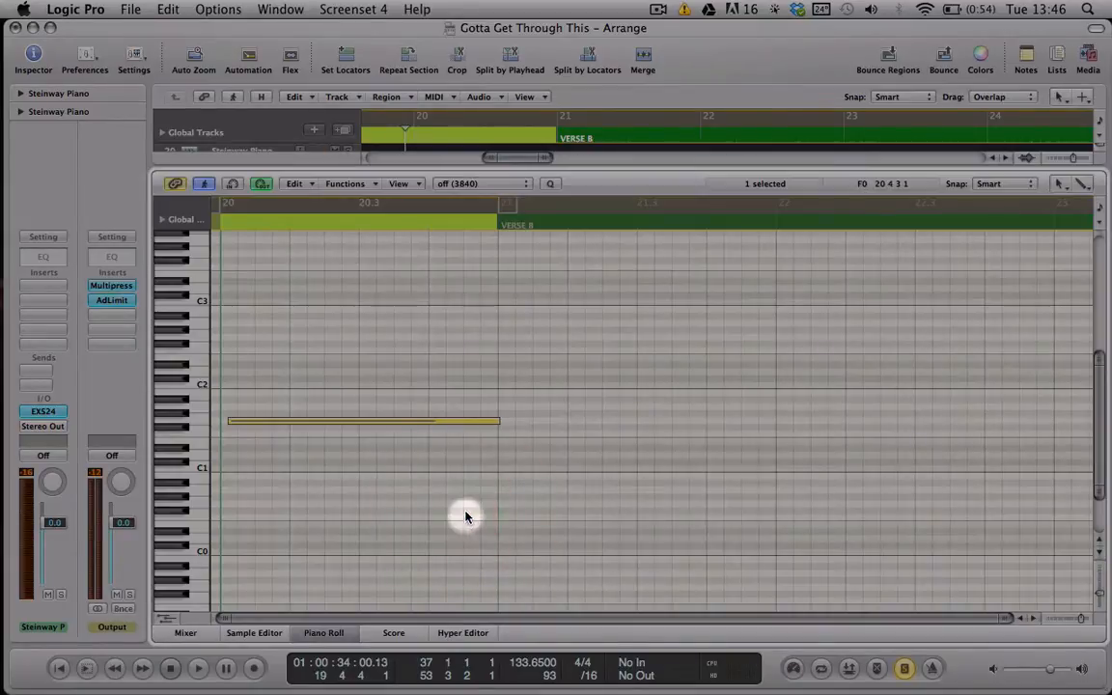
left_click_drag(230, 422, 221, 425)
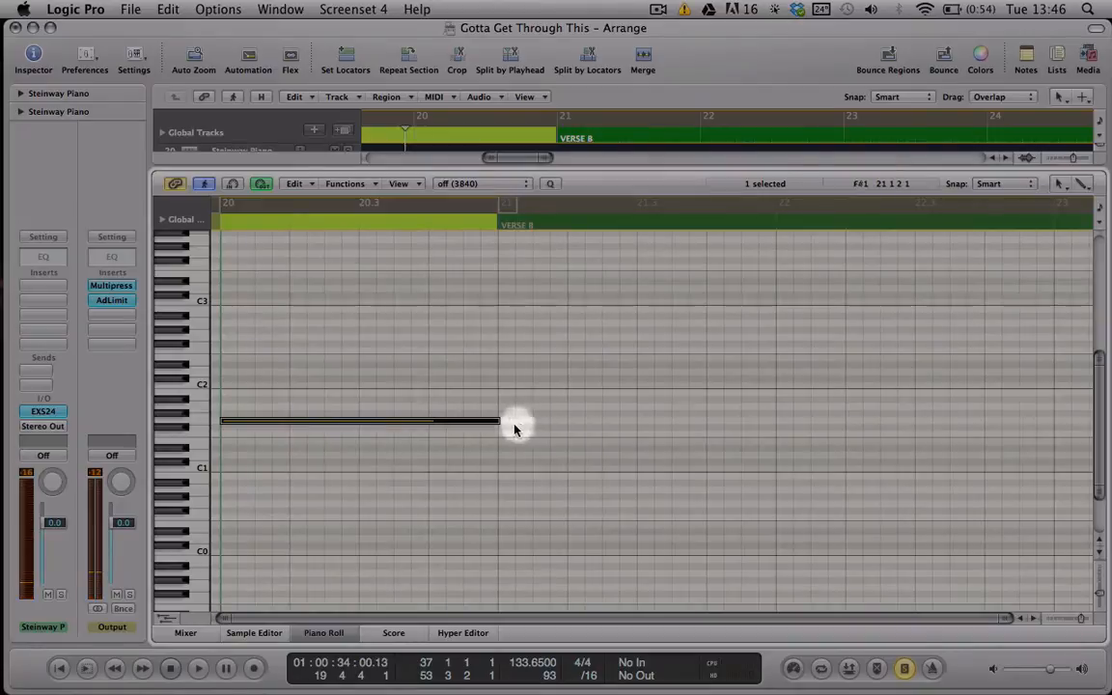
left_click_drag(499, 421, 500, 436)
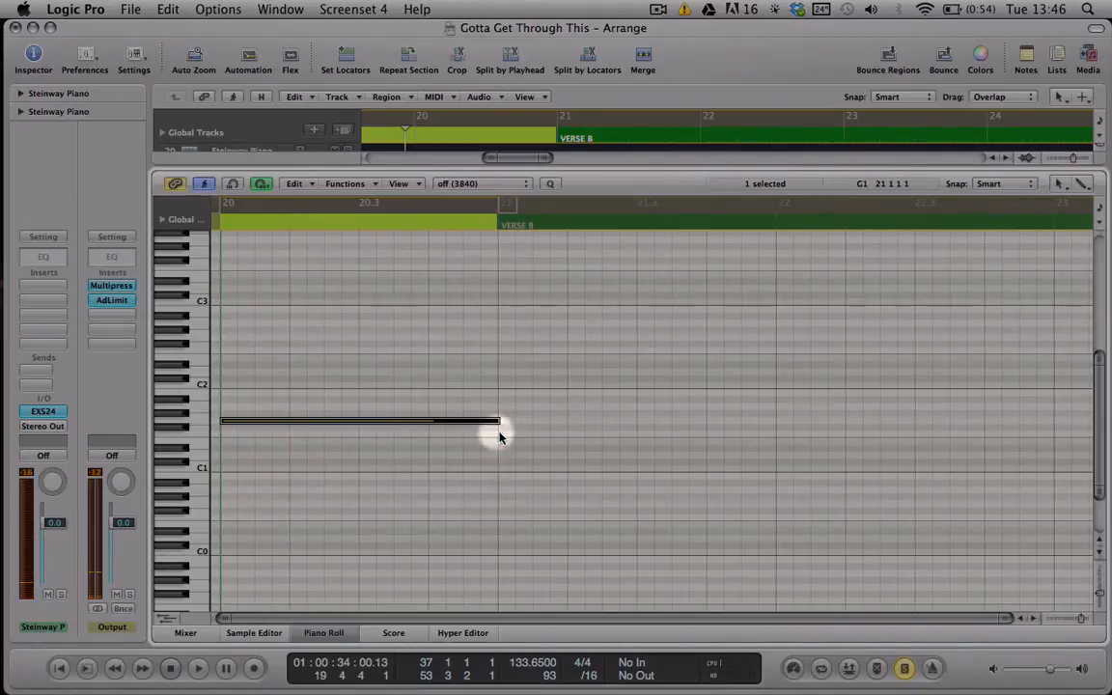
left_click(323, 633)
left_click(495, 550)
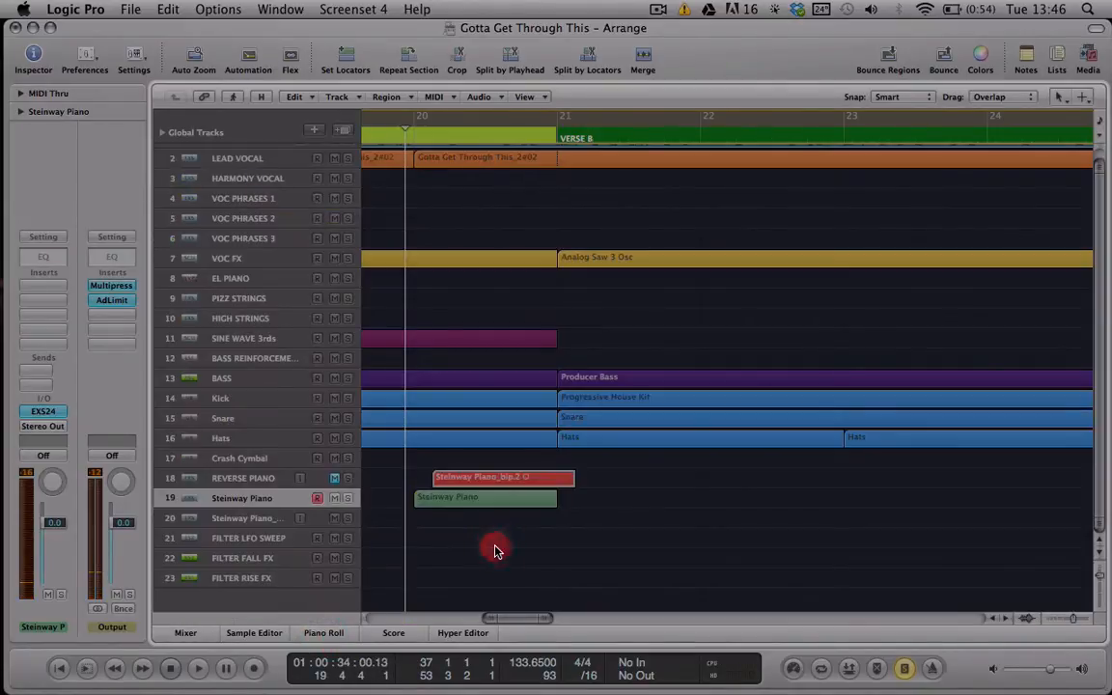
Bounce the Steinway Piano region in place to a new track, muting the source, without audio tail, with Normalize on Overload Protection Only.
left_click(467, 501)
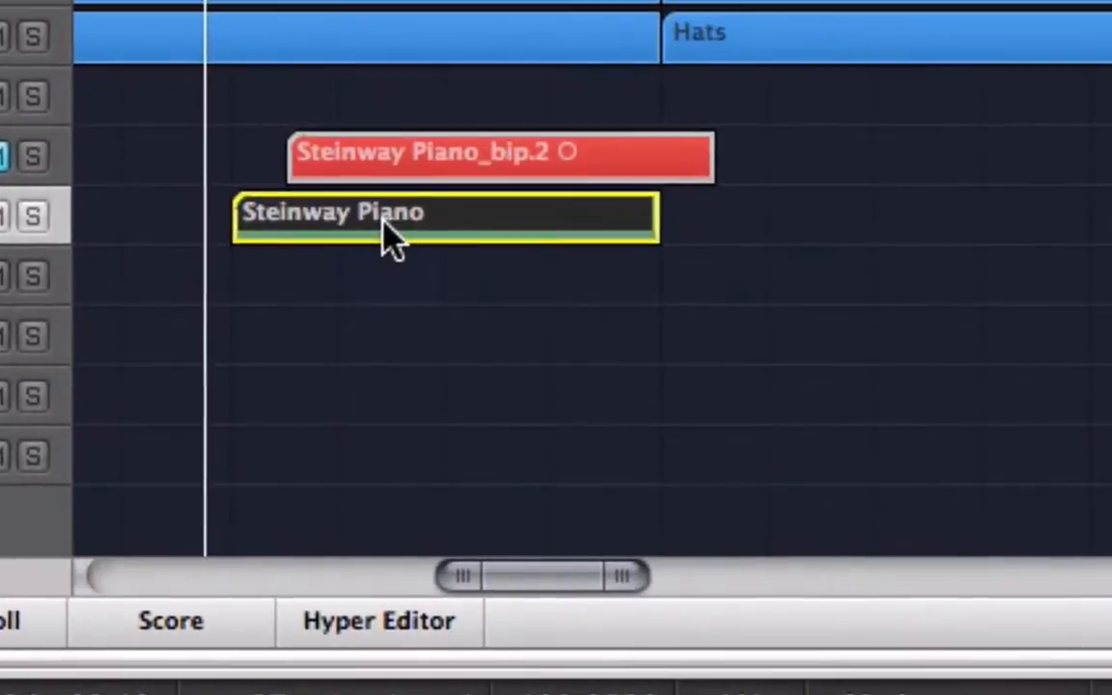
right_click(390, 236)
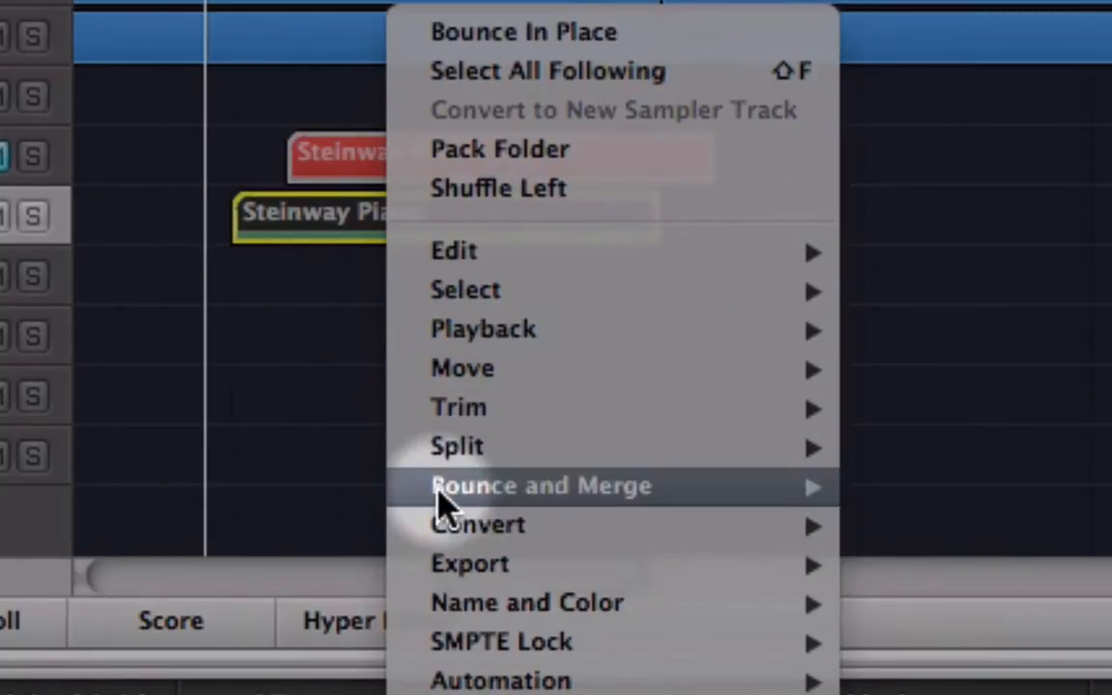
mouse_move(439, 500)
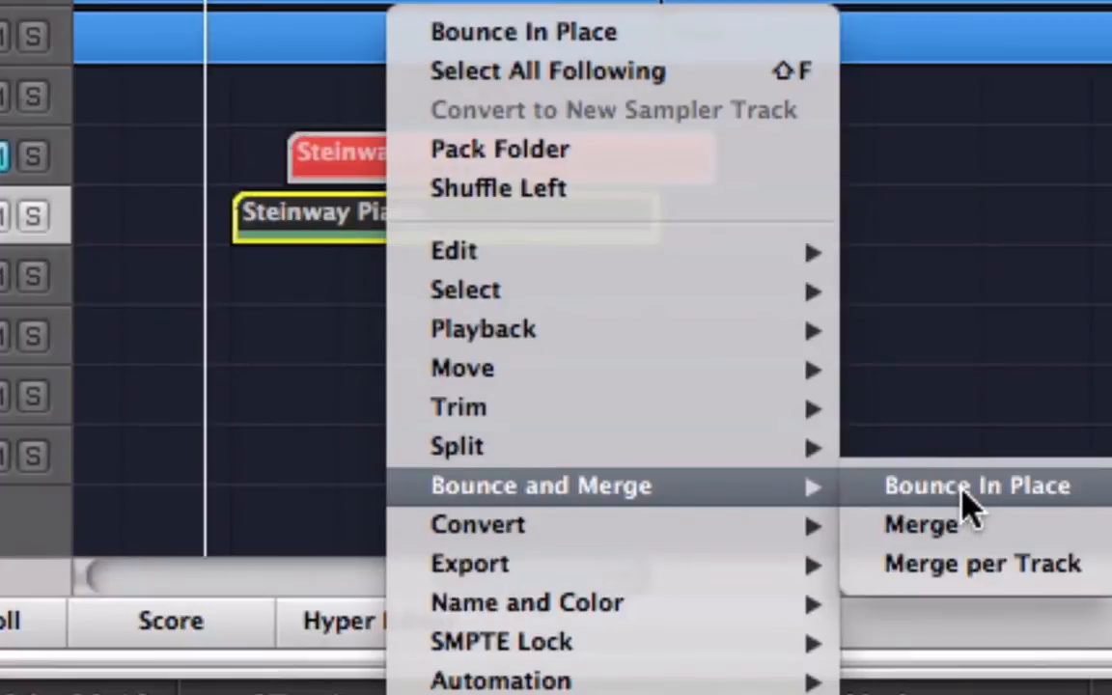
left_click(964, 492)
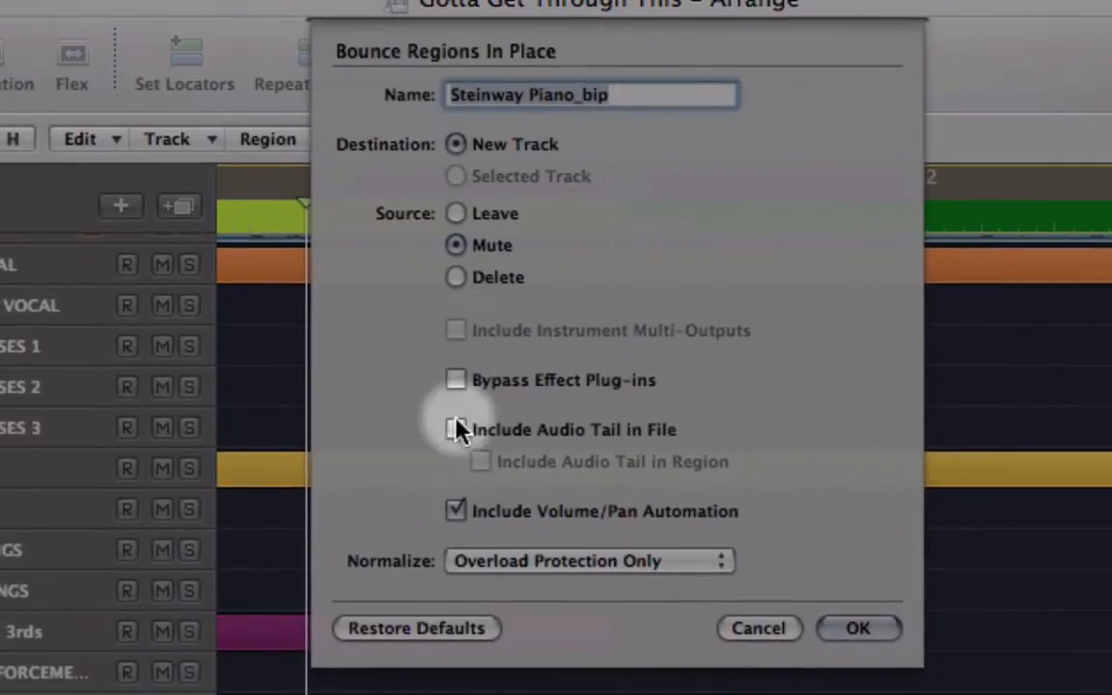
left_click(454, 433)
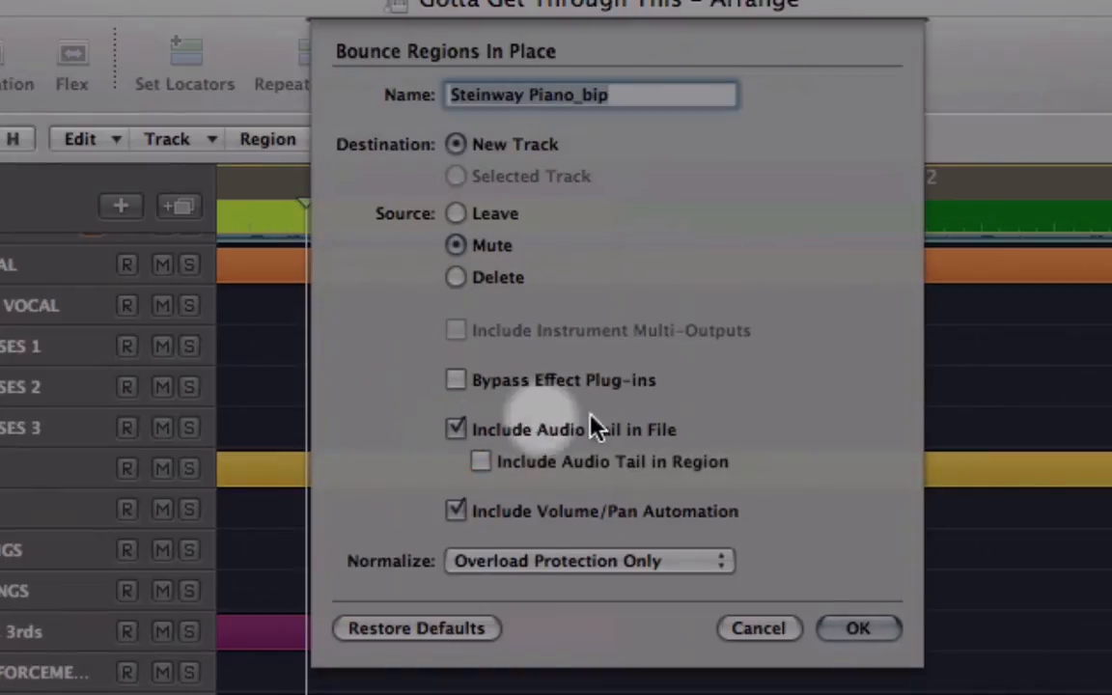
left_click(454, 430)
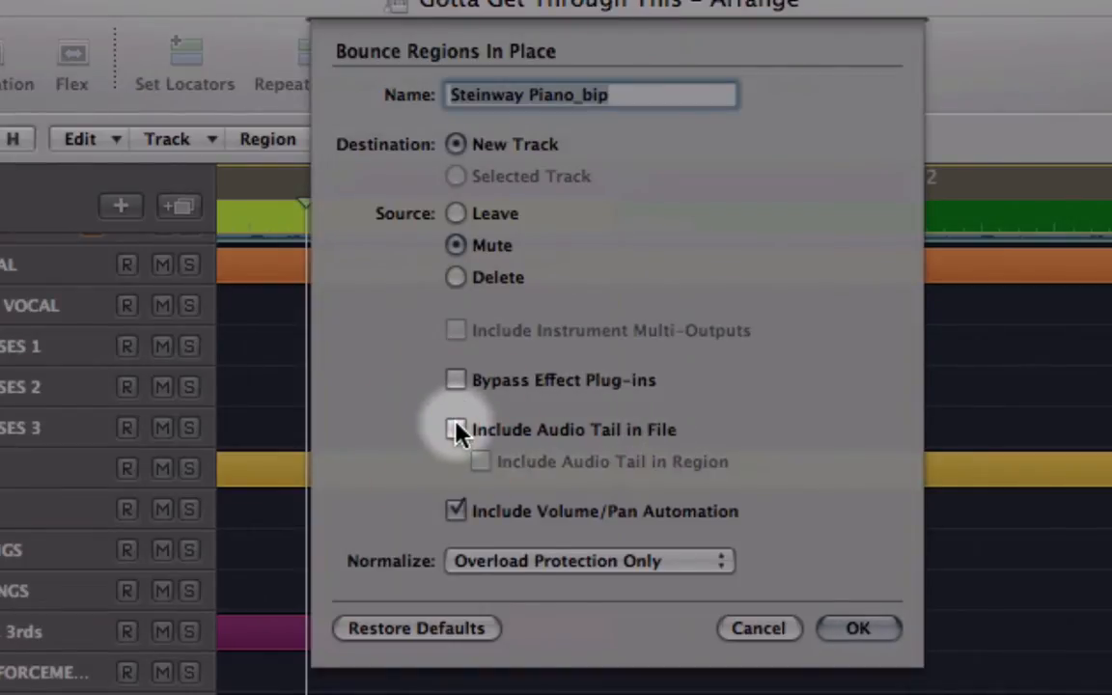
left_click(517, 569)
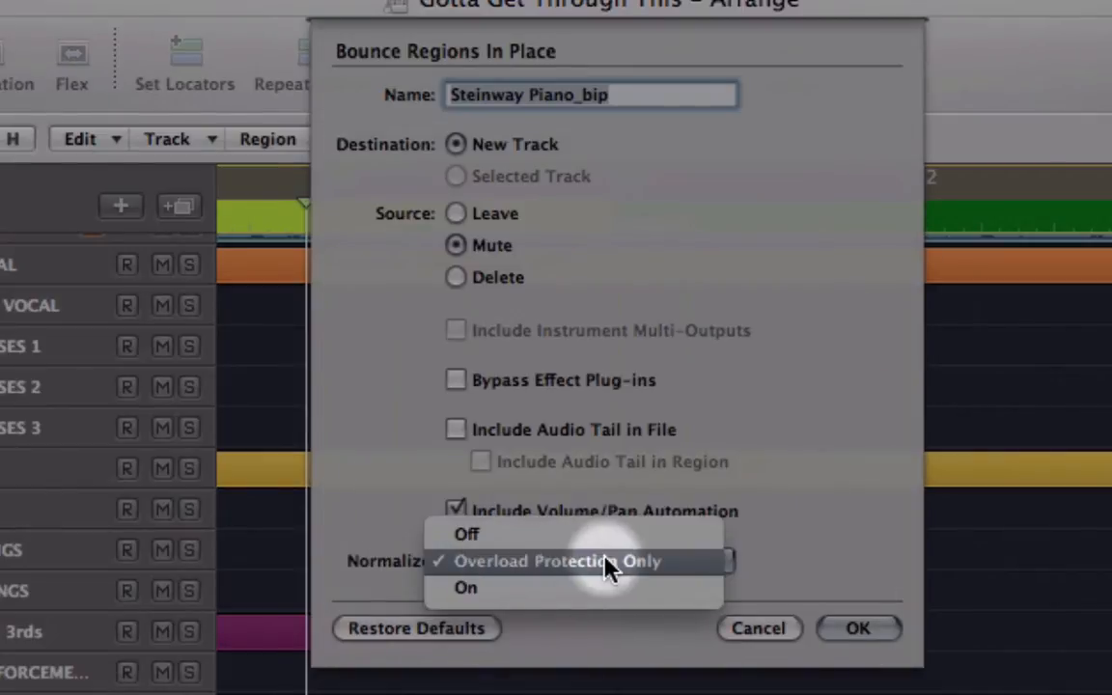
left_click(882, 493)
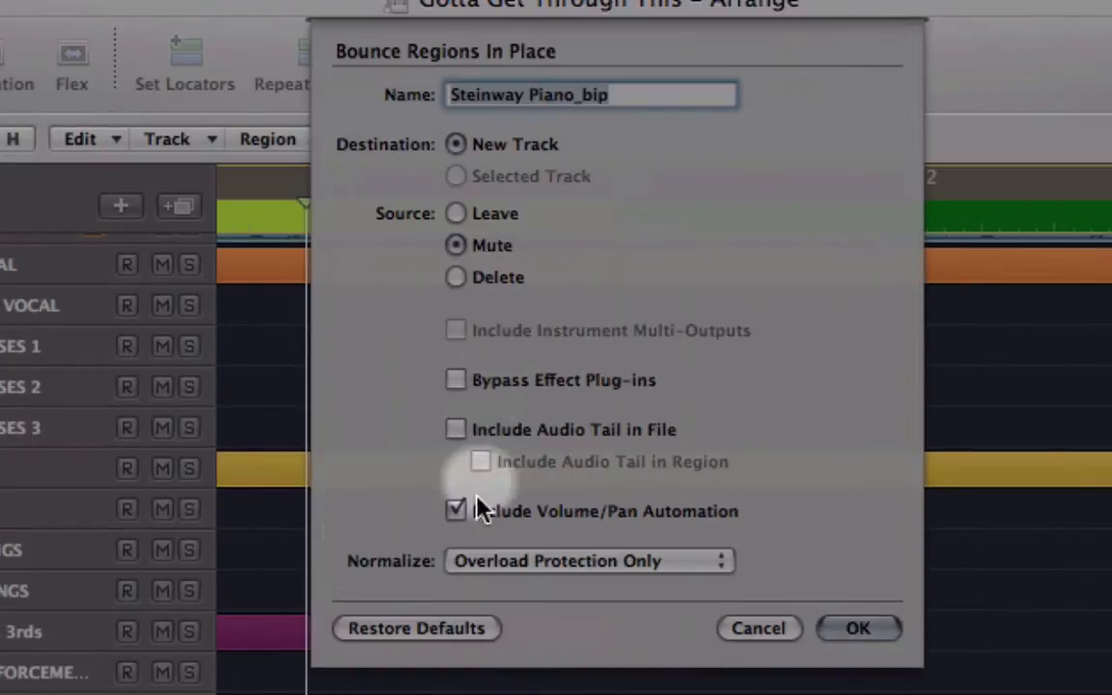
left_click(857, 627)
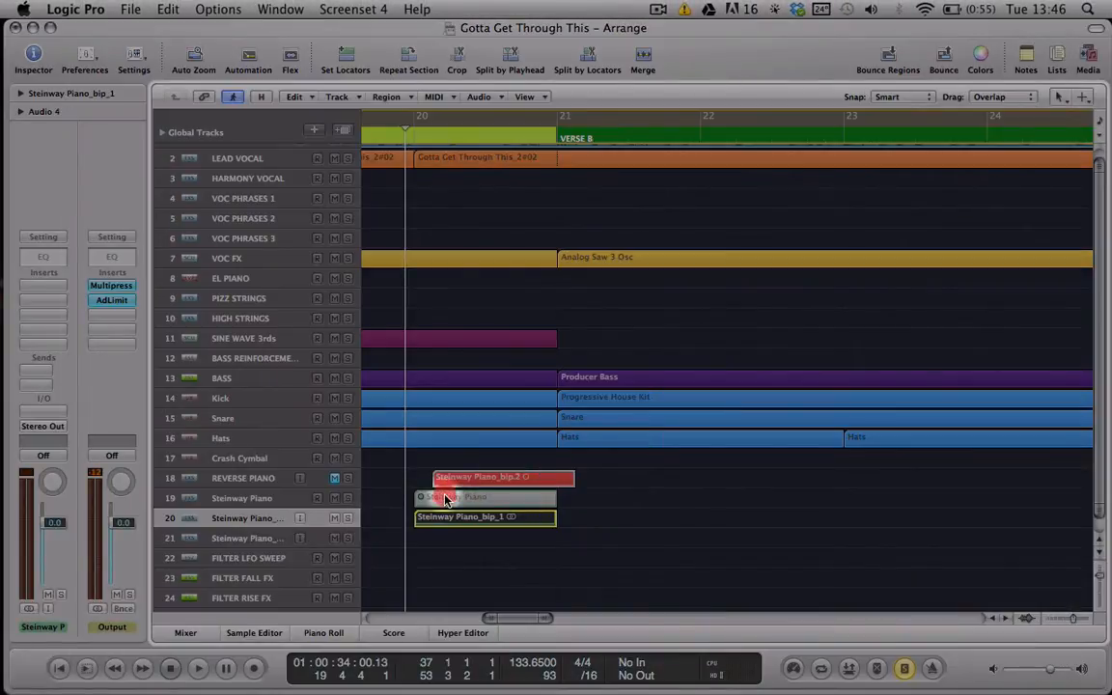
Compare the muted MIDI region's note with the waveform of the bounced piano audio in their editors.
double_click(445, 498)
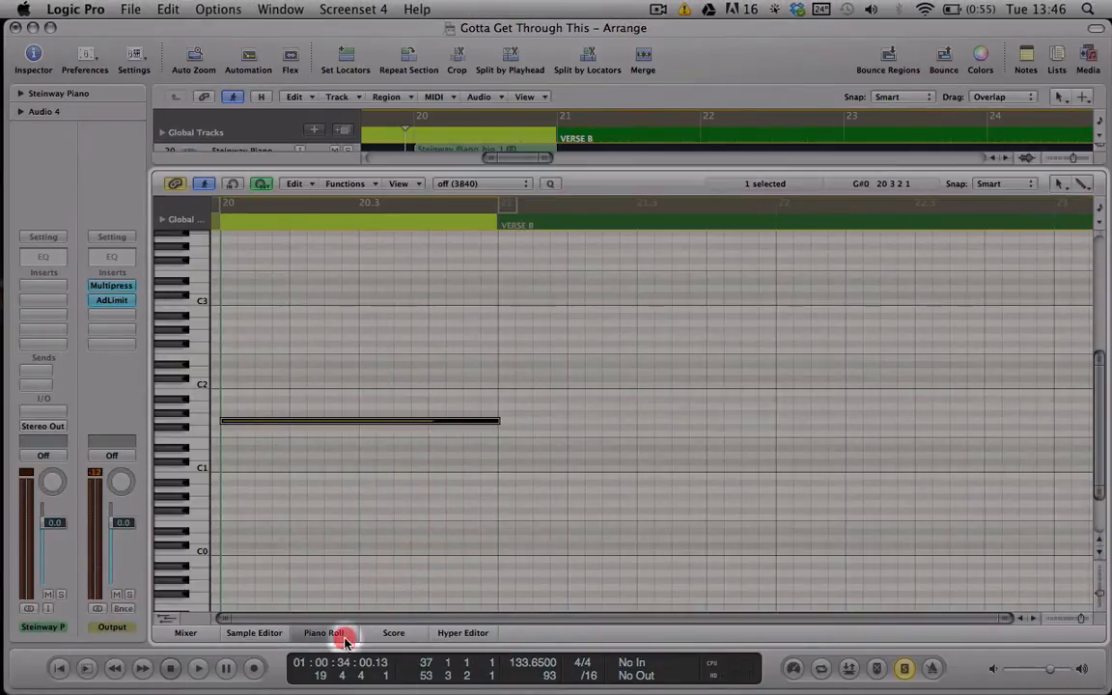
left_click(344, 638)
double_click(486, 500)
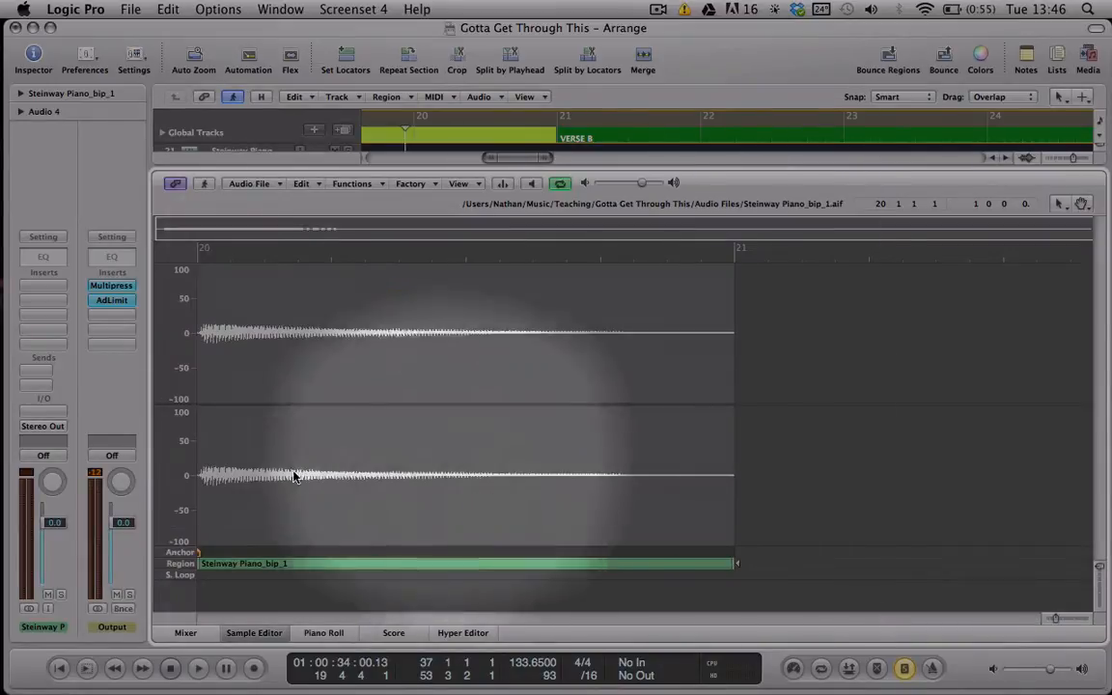
left_click(261, 638)
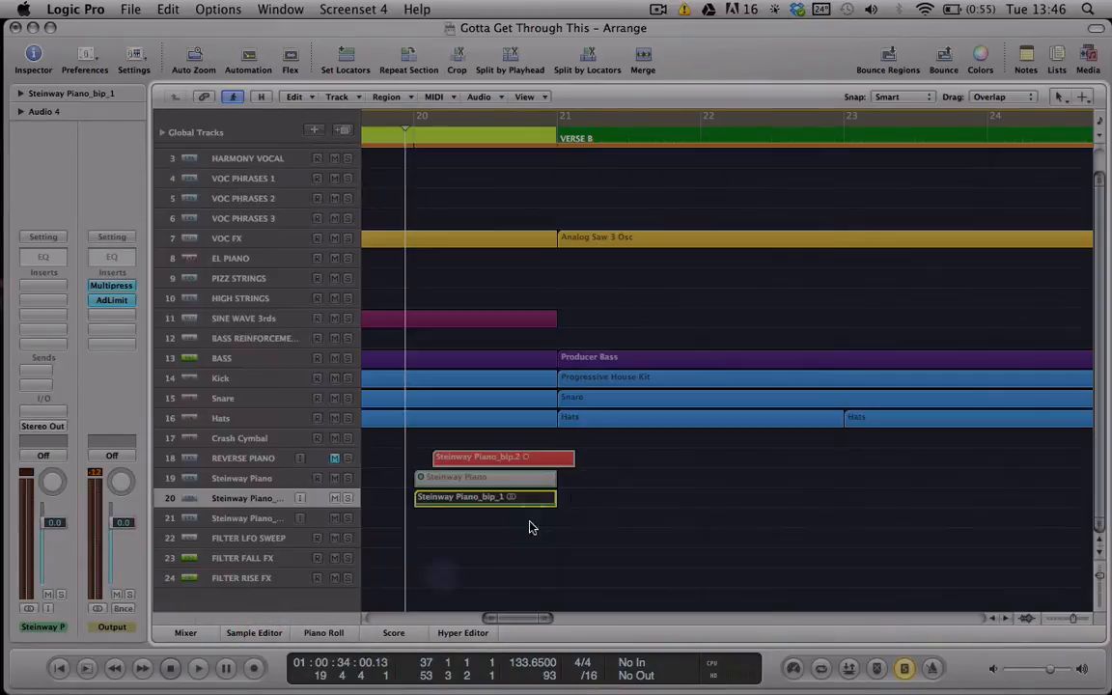
Reverse the bounced Steinway Piano audio in the Sample Editor.
double_click(467, 498)
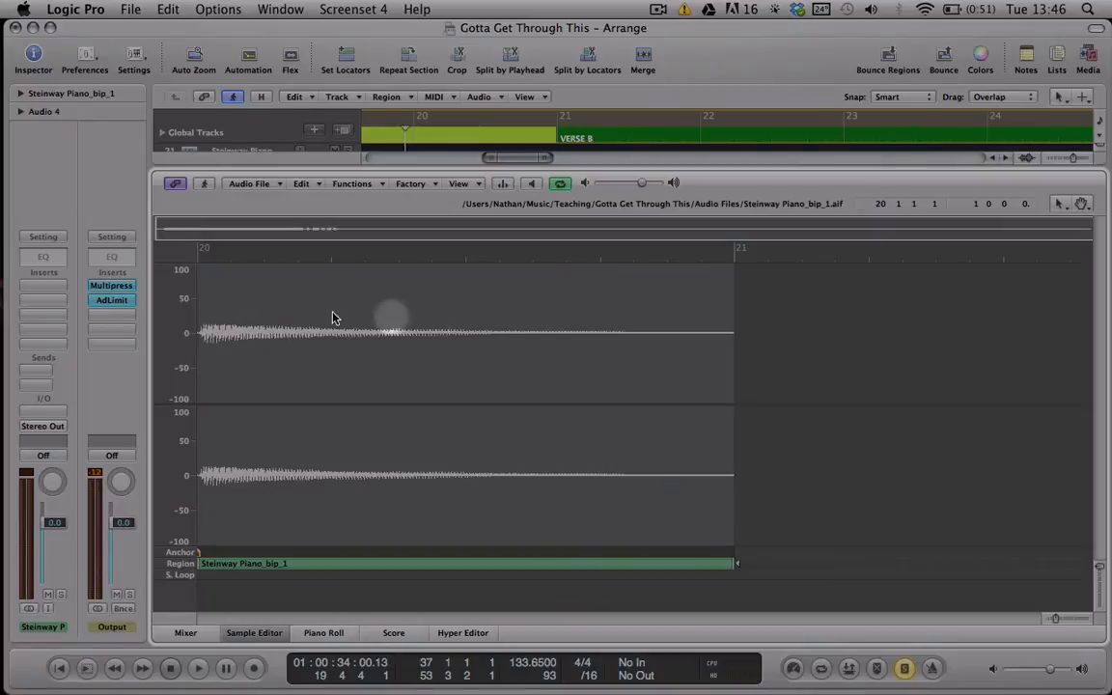
left_click(353, 185)
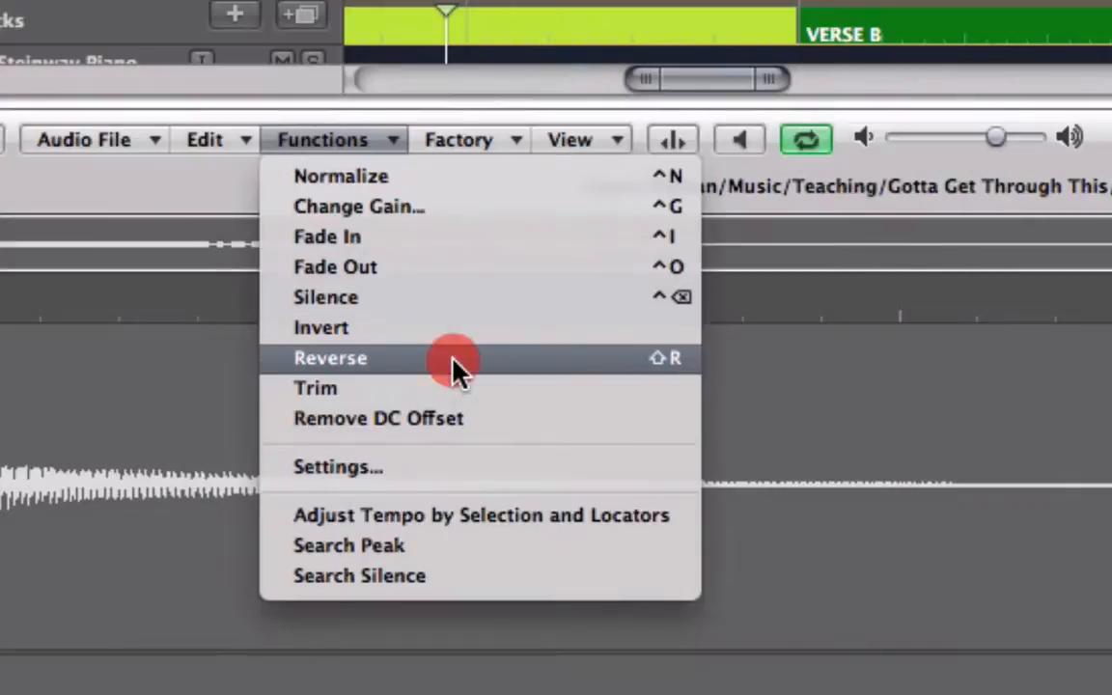
left_click(454, 362)
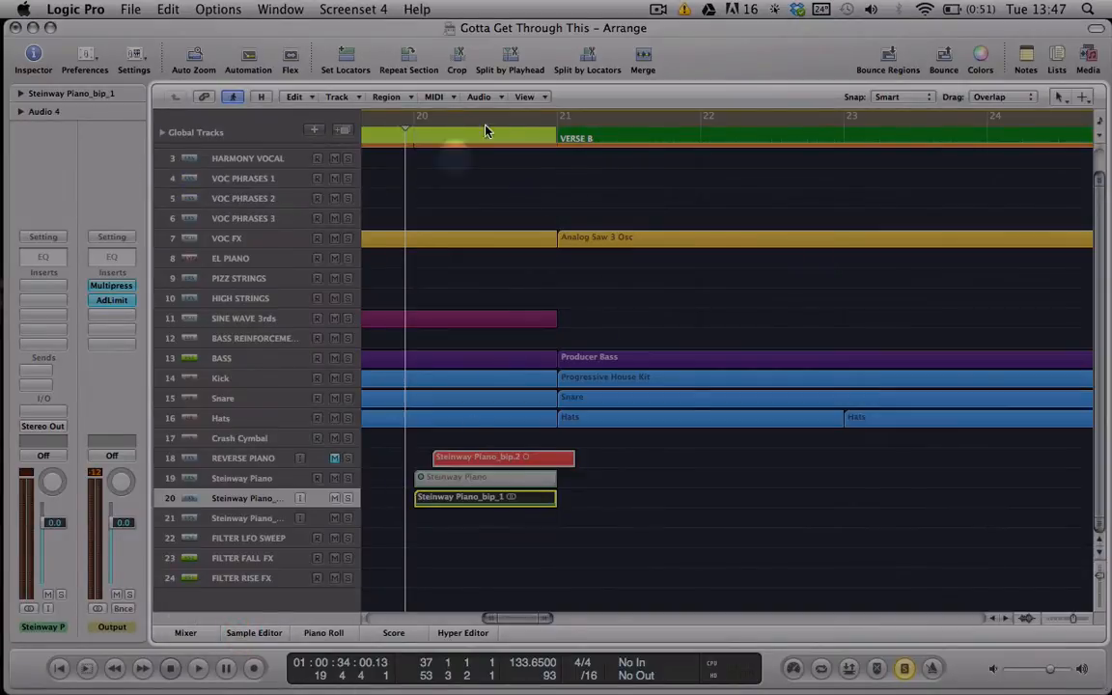
Play back the reversed piano in solo from just before bar 20 into Verse B.
left_click_drag(405, 129, 390, 136)
key("space")
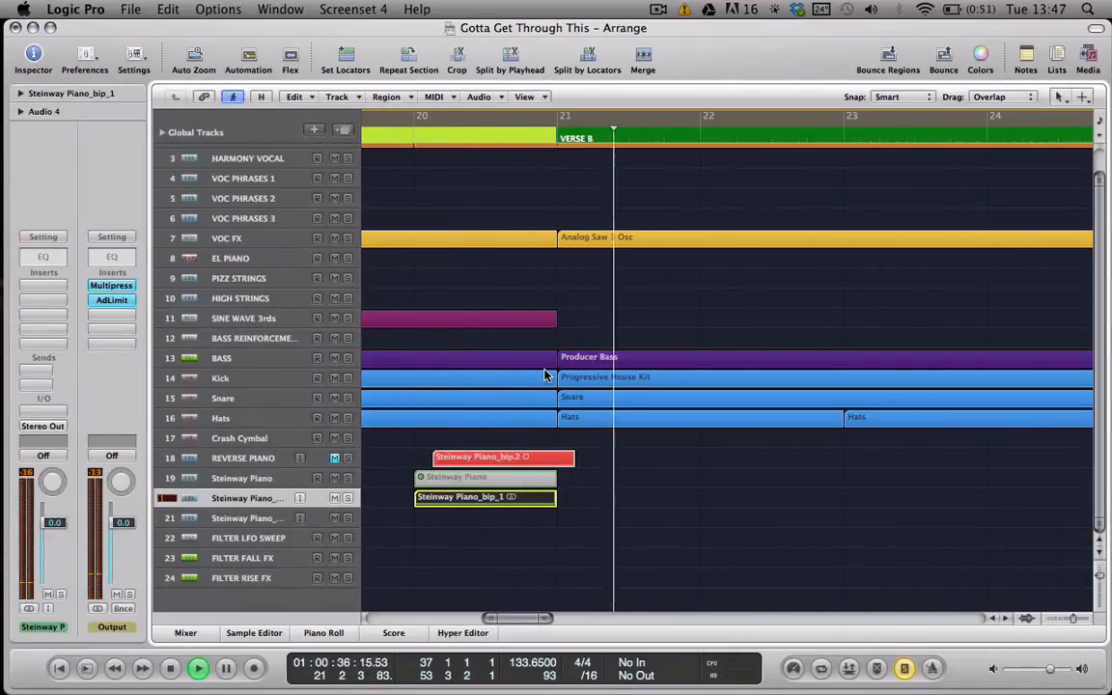
key("space")
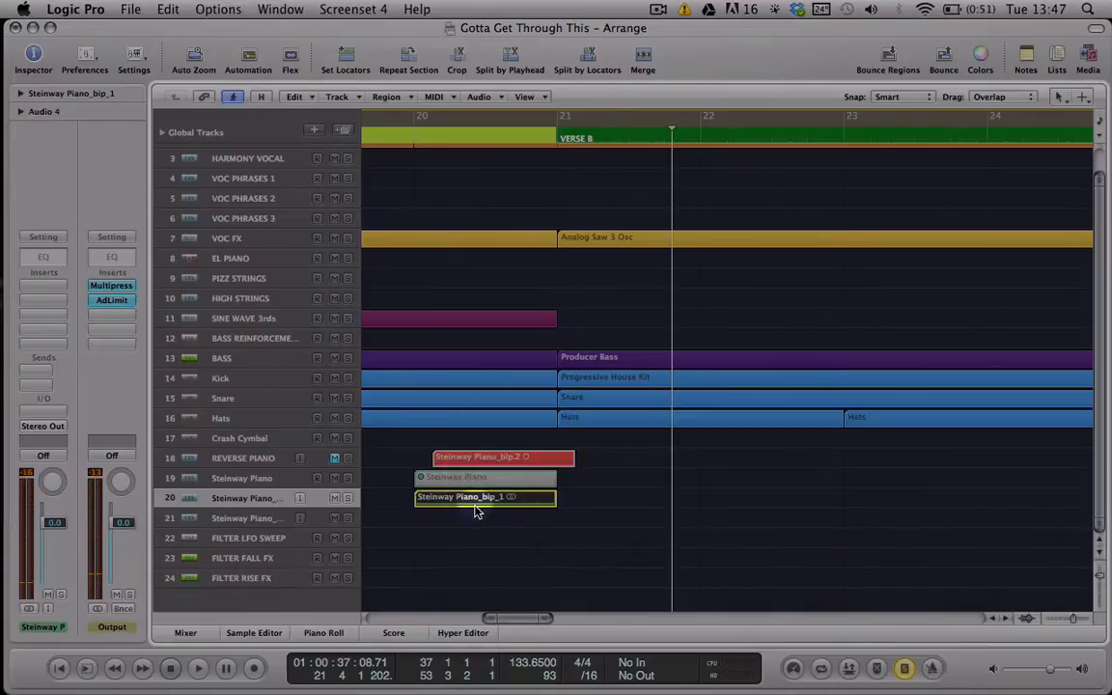
Copy the reversed piano region to bar 36, directly before the first Hook, on the same track.
key("ctrl+Left")
key("ctrl+Left")
key("ctrl+Left")
key("ctrl+Left")
key("ctrl+Left")
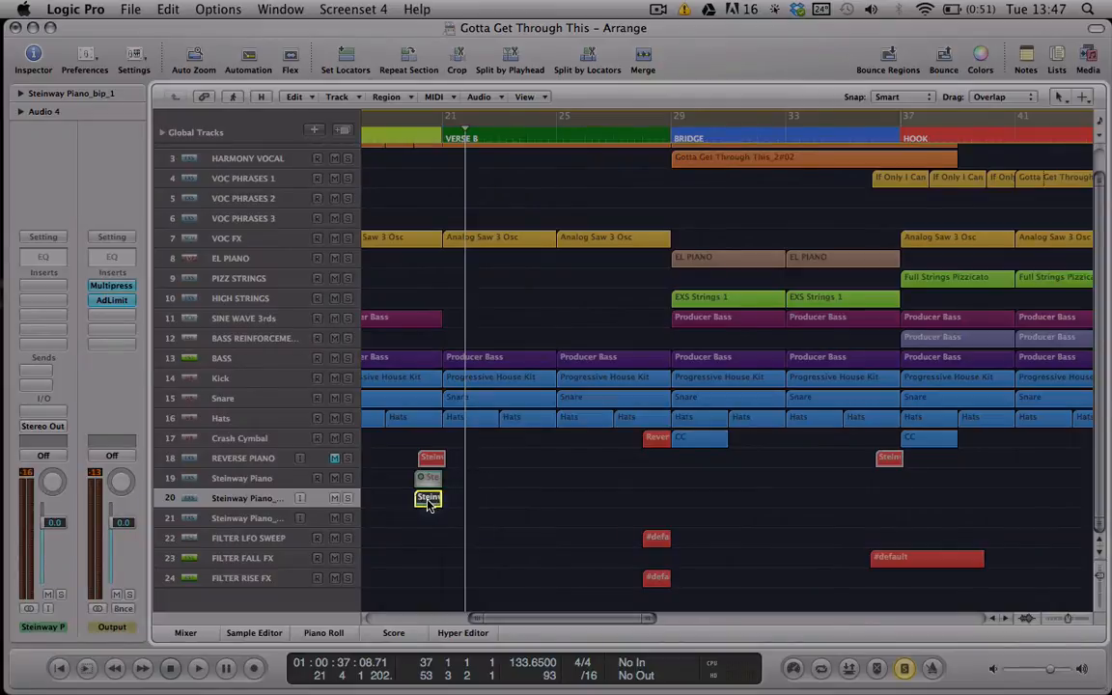
left_click_drag(429, 500, 887, 502)
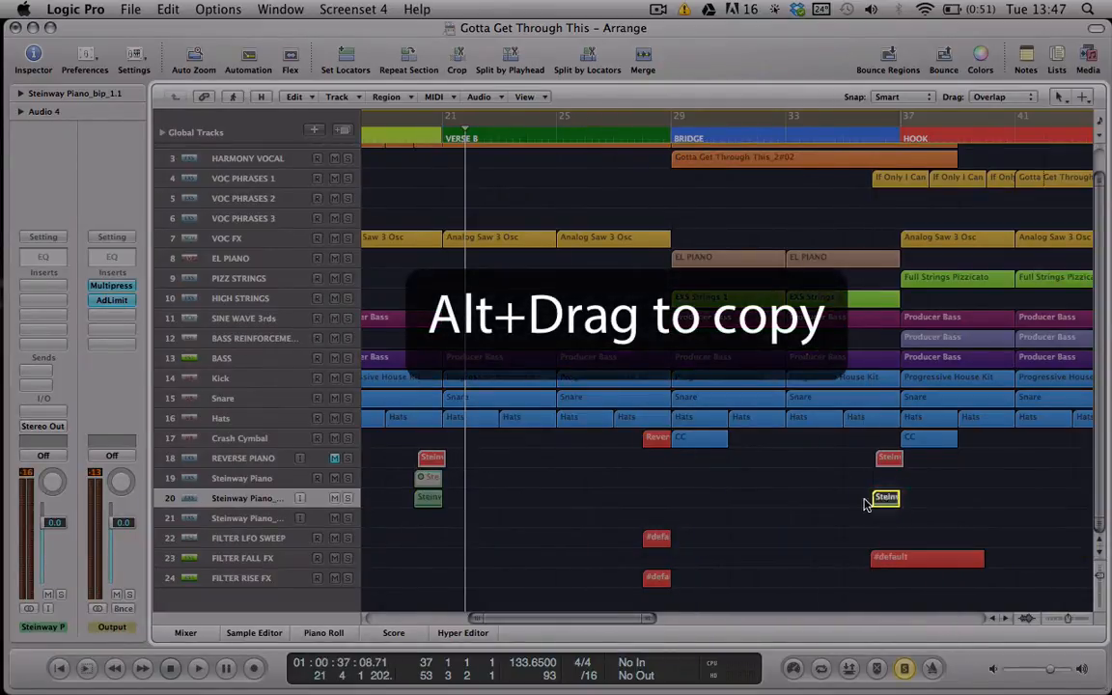
Place further copies of the reversed piano region one bar before Verse A2, Verse B2 and the Hook at bar 69.
scroll(849, 503, "right", 10)
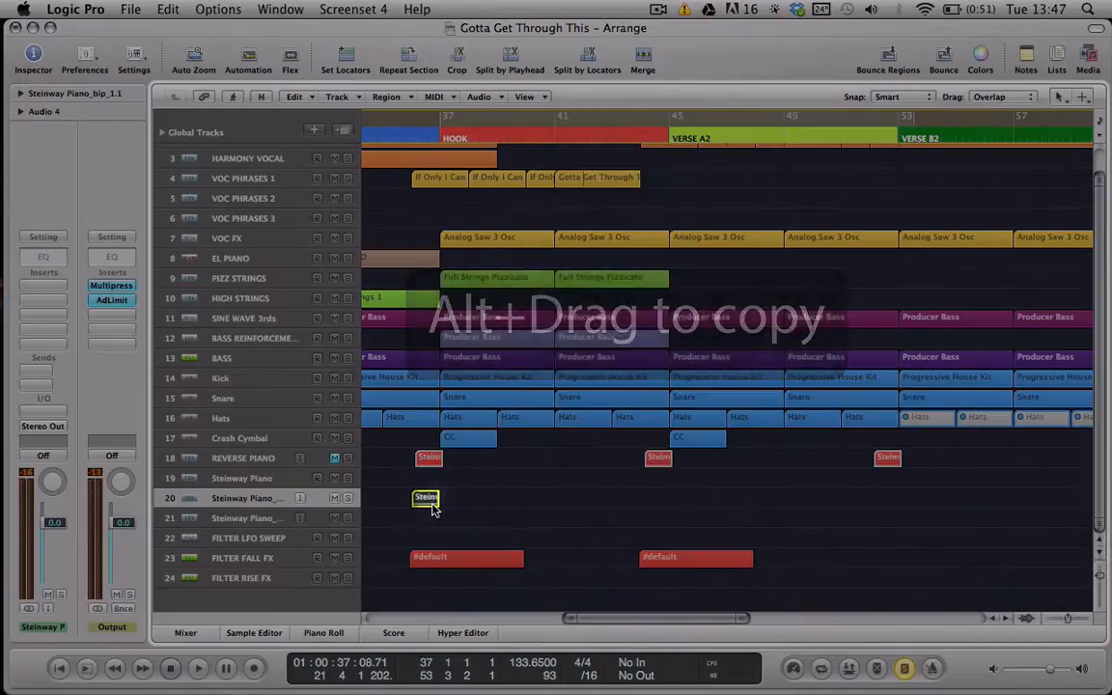
left_click_drag(426, 501, 881, 504)
scroll(819, 504, "right", 10)
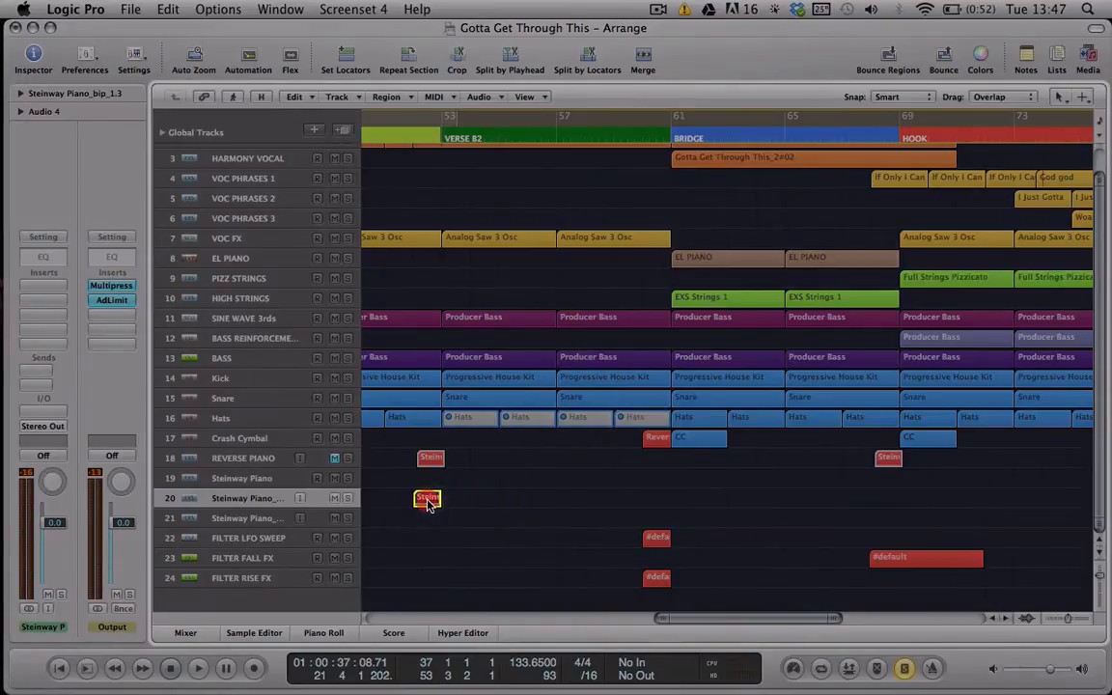
left_click_drag(428, 503, 883, 500)
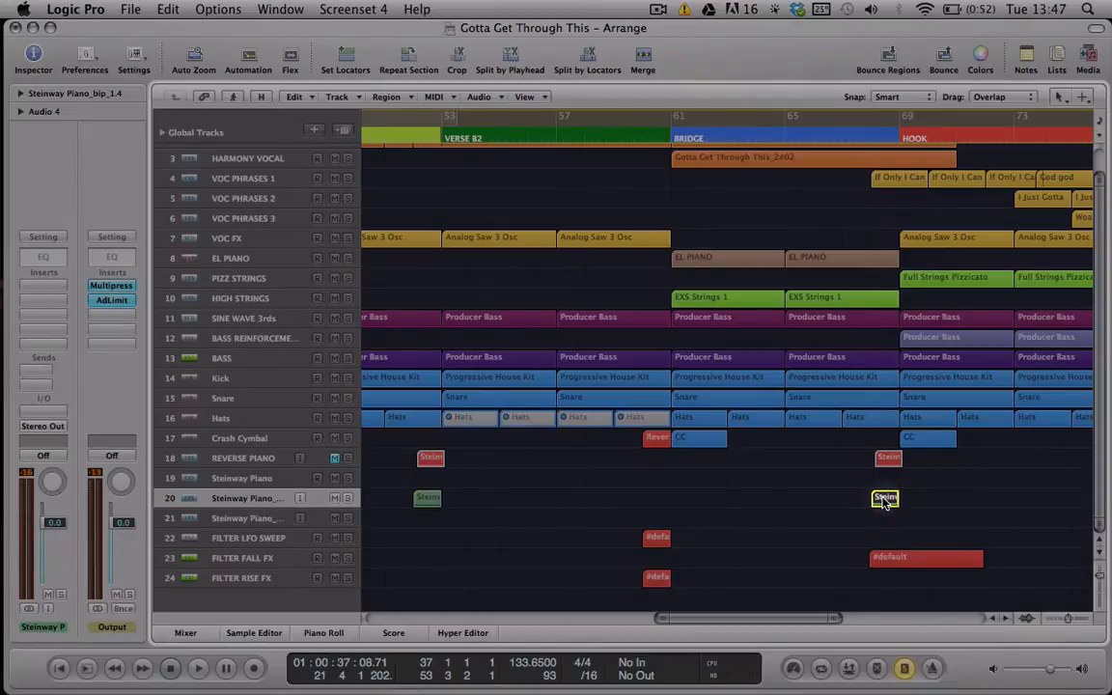
key("ctrl+Left")
key("ctrl+Left")
key("ctrl+Left")
key("ctrl+Left")
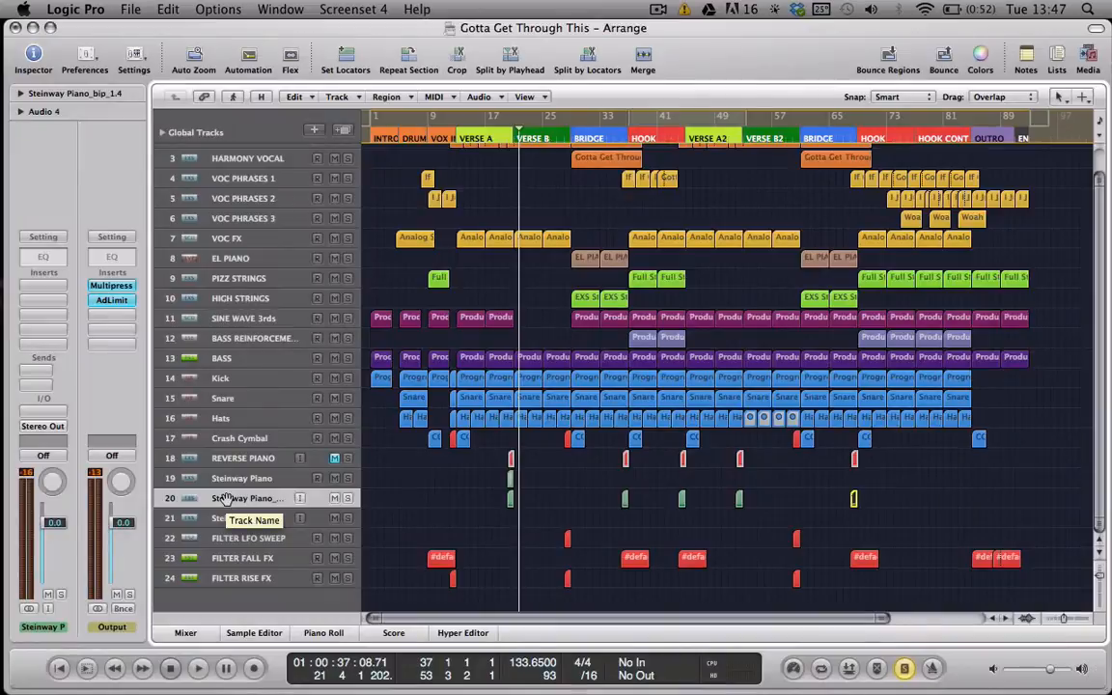
Shift all five reversed piano regions on track 20 slightly later together, so the first one starts at 20 1 3 1.
left_click(227, 498)
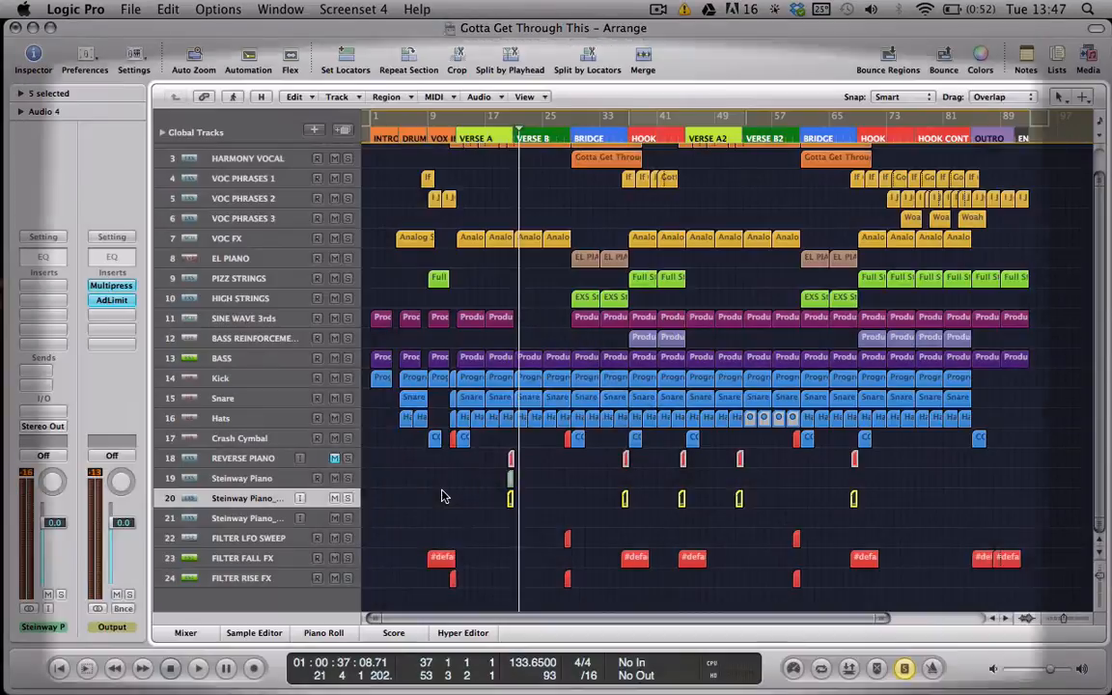
key("ctrl+Right")
key("ctrl+Right")
key("ctrl+Right")
key("ctrl+Right")
key("ctrl+Right")
key("ctrl+Right")
key("ctrl+Right")
key("ctrl+Right")
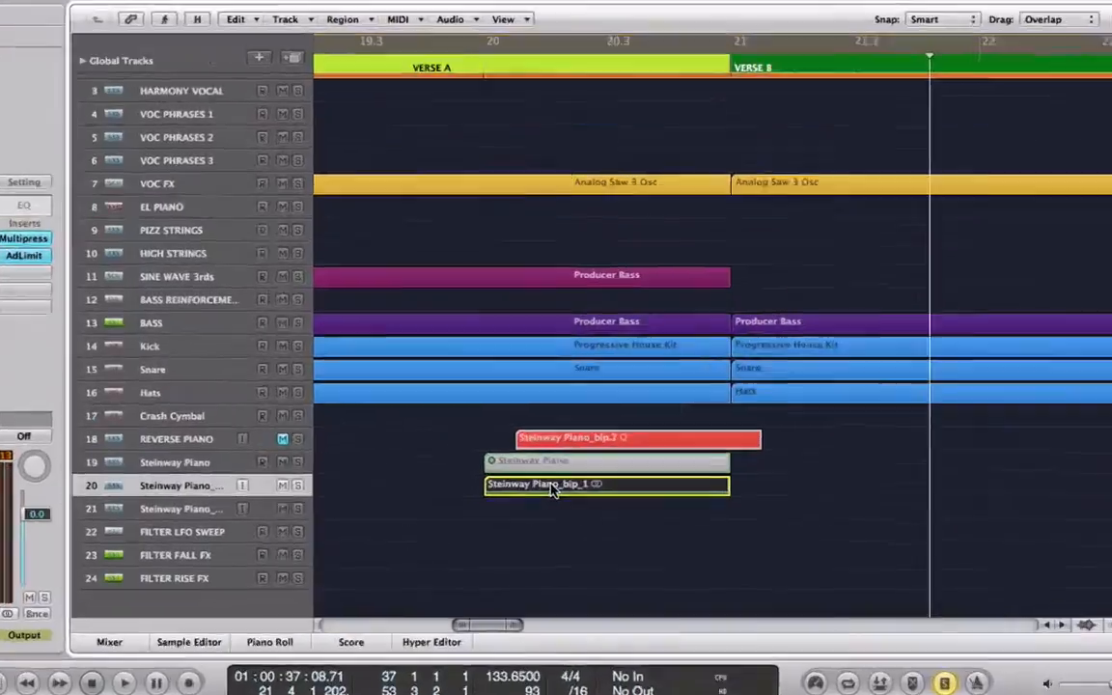
left_click(566, 501)
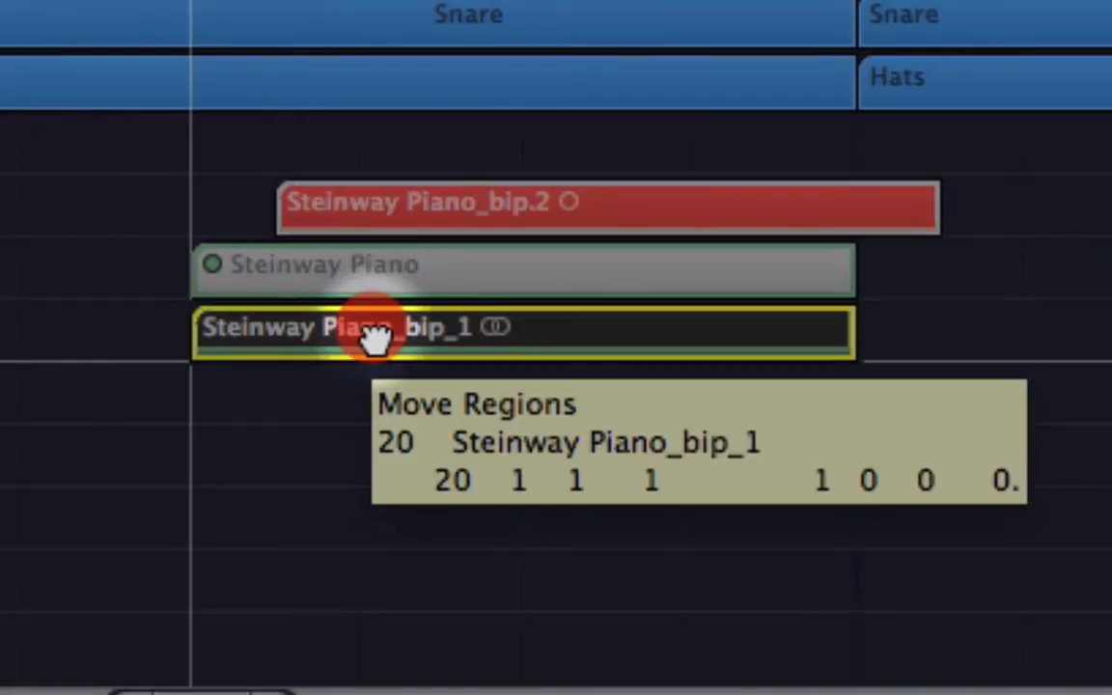
left_click_drag(374, 337, 465, 338)
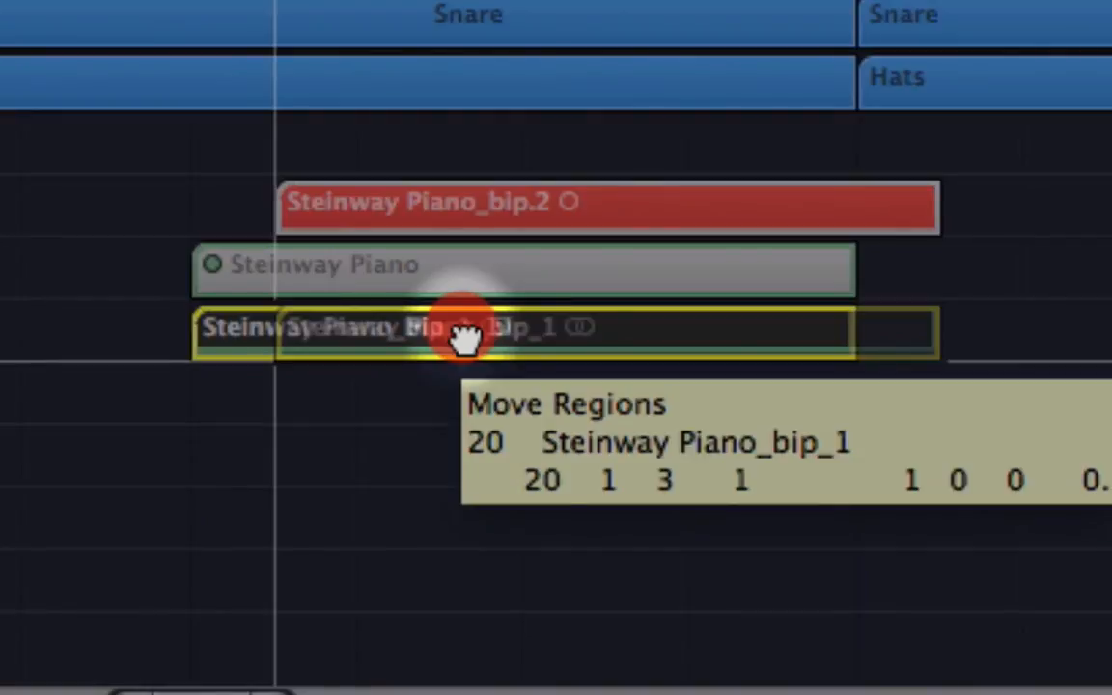
left_click_drag(465, 338, 466, 340)
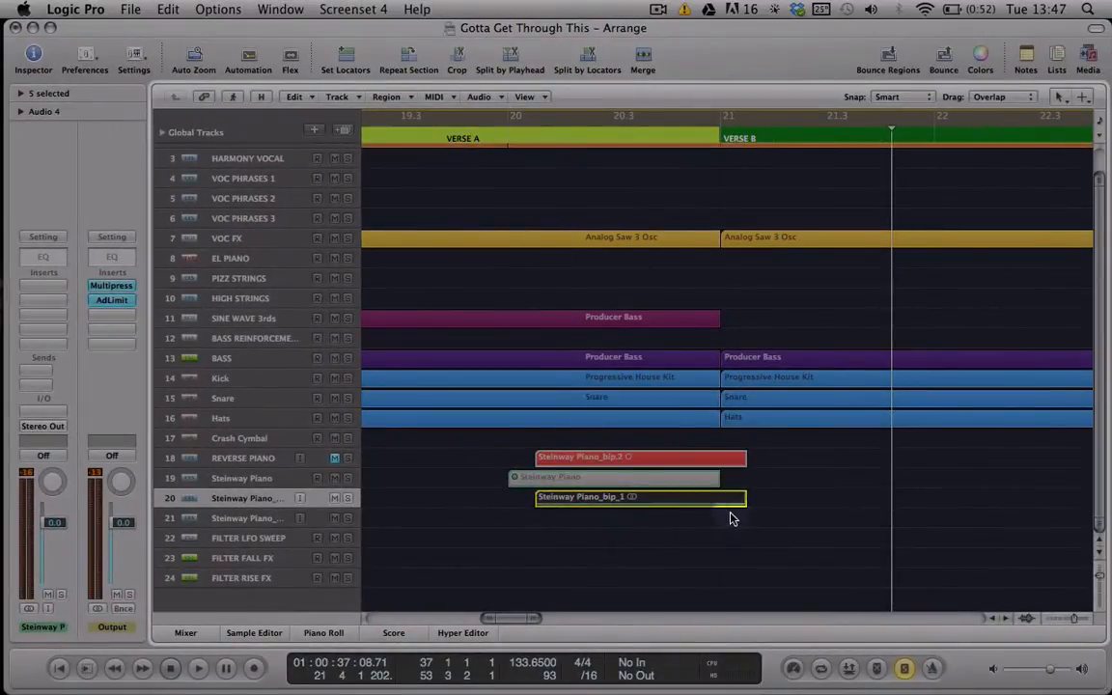
Place the playhead at the start of Verse B and solo the Kick, Snare, Hats and reversed Steinway Piano tracks.
left_click_drag(704, 137, 720, 135)
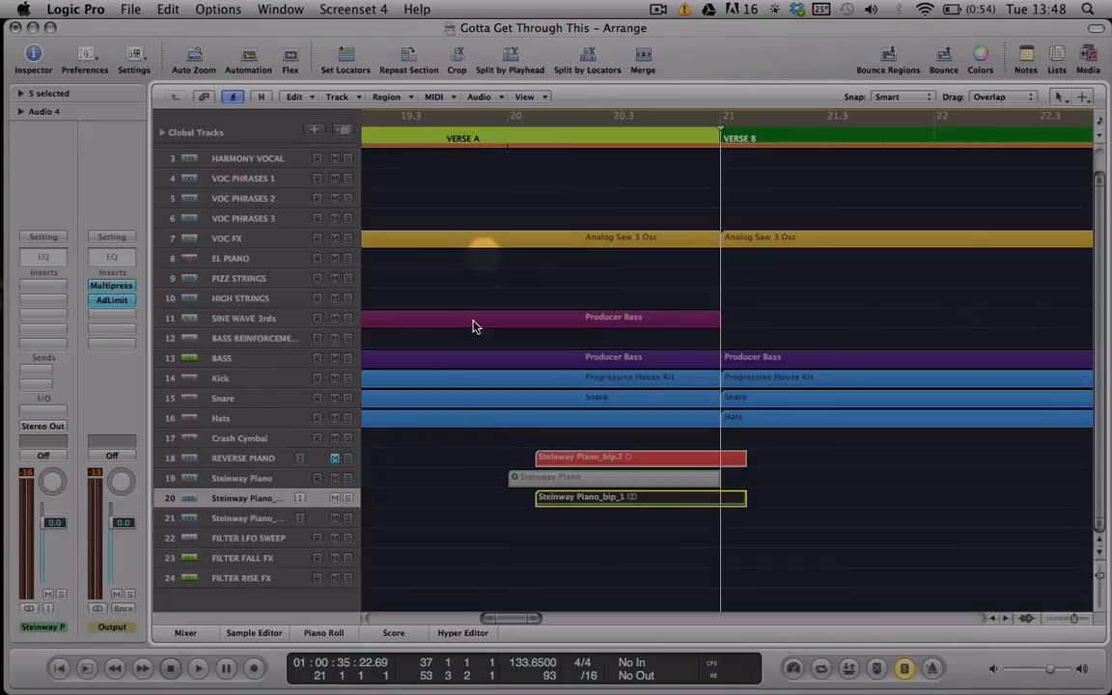
left_click(349, 386)
left_click(348, 398)
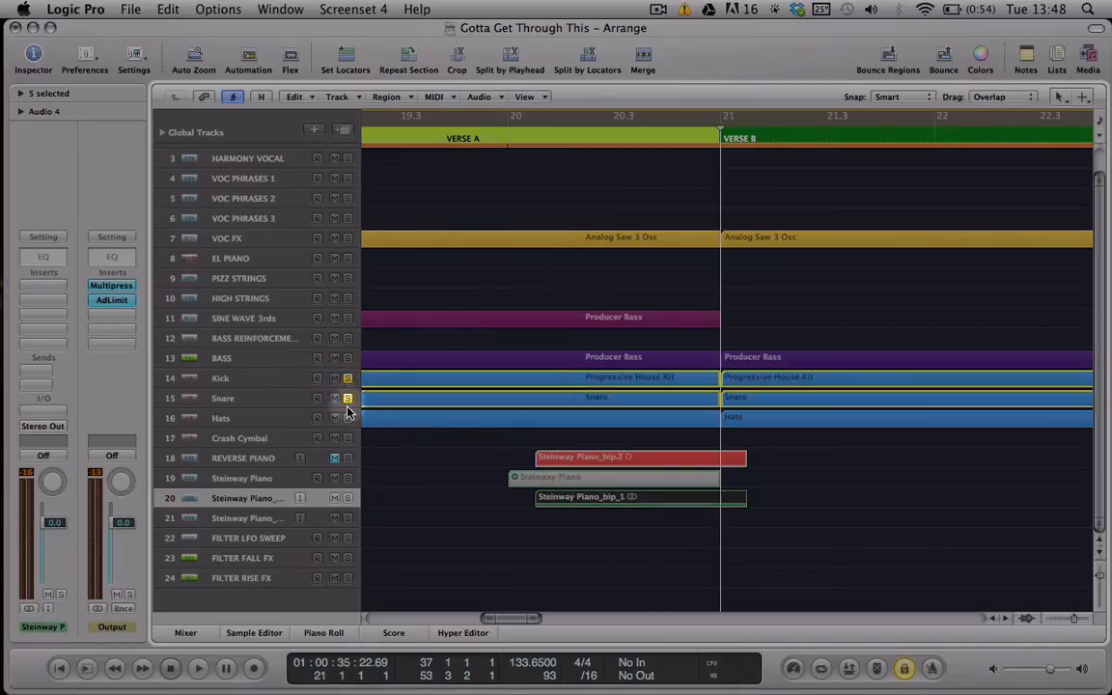
left_click(347, 420)
left_click(347, 497)
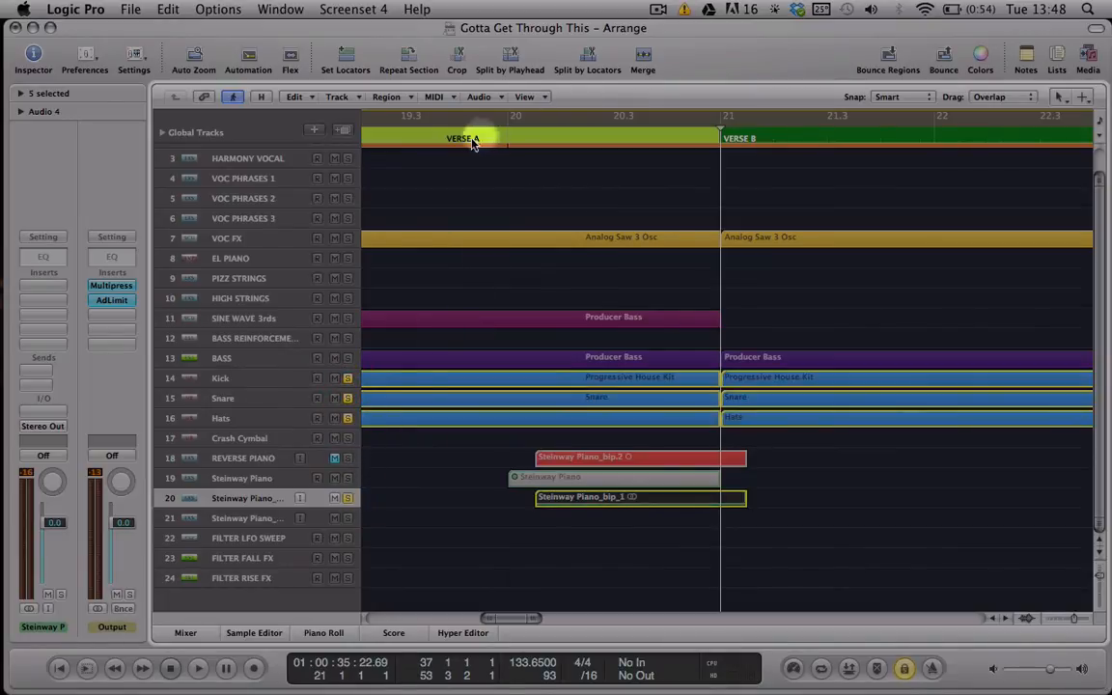
Play the soloed drums and shifted reversed piano from before bar 20 into Verse B to check the timing.
double_click(410, 136)
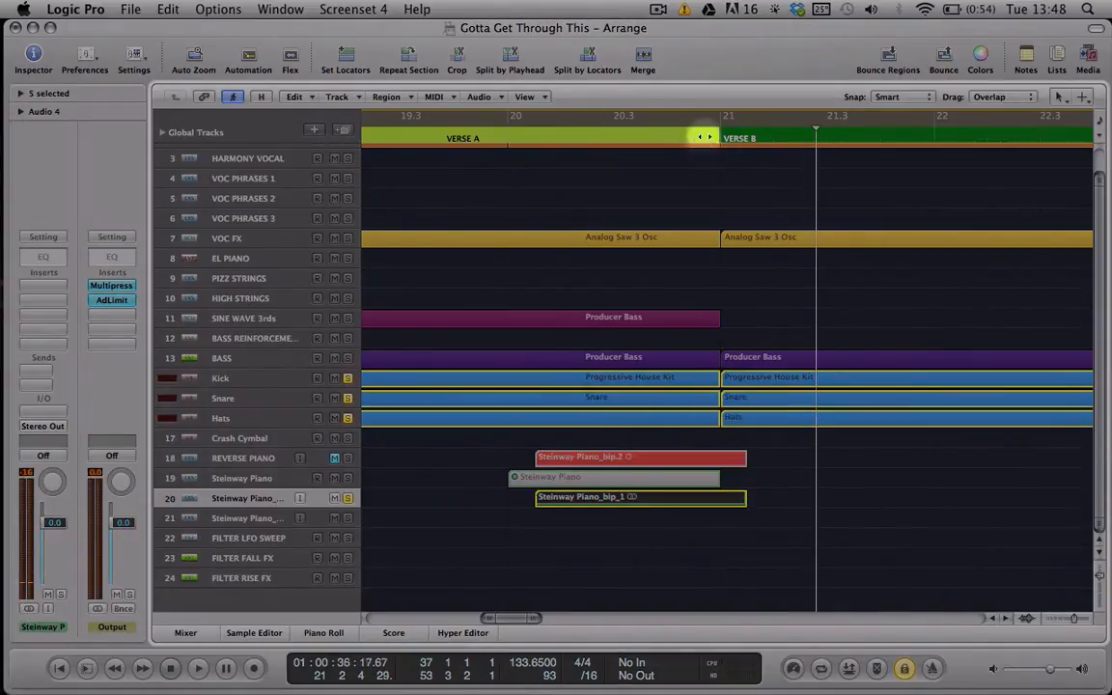
double_click(707, 132)
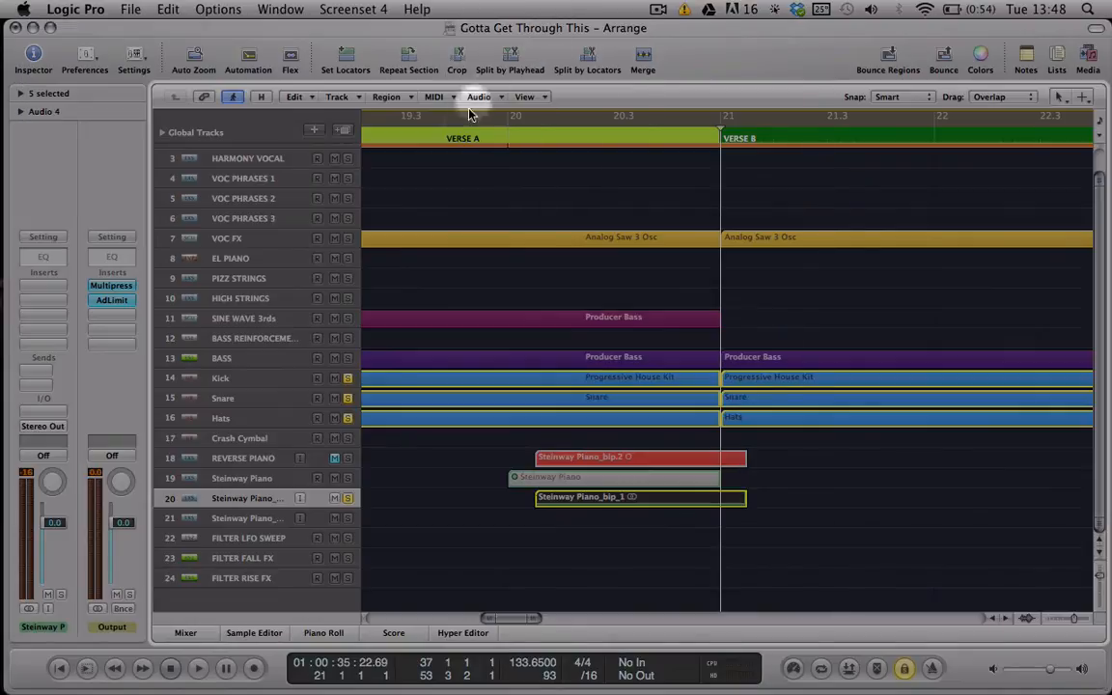
double_click(450, 137)
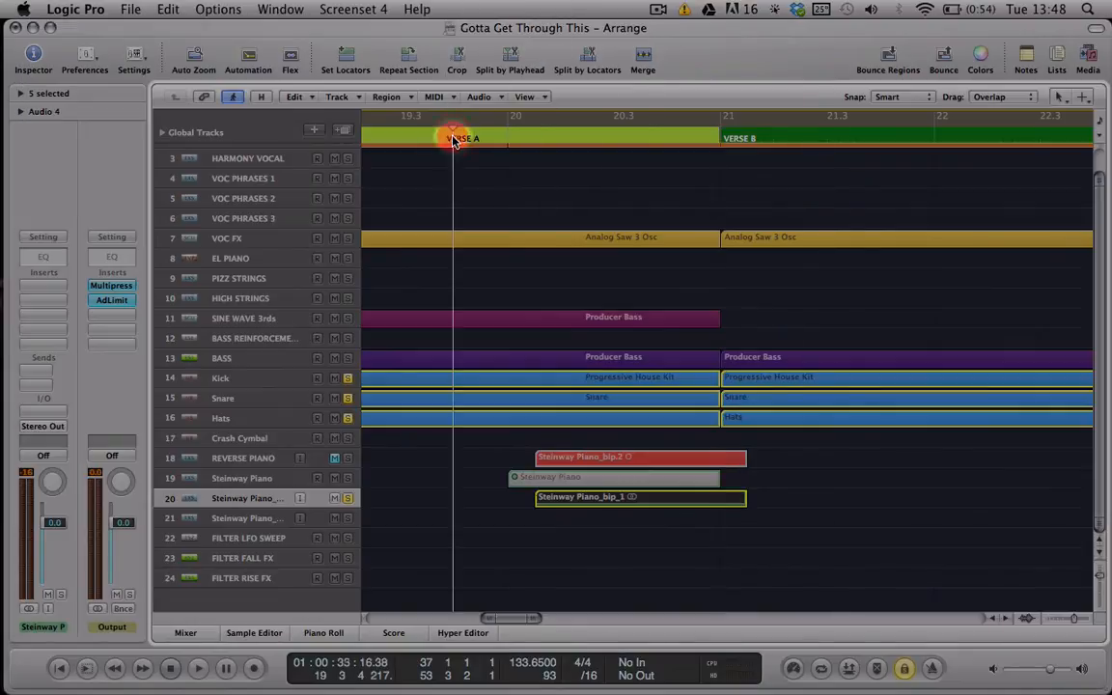
key("ctrl+Left")
key("ctrl+Left")
key("ctrl+Left")
key("ctrl+Left")
key("ctrl+Left")
key("ctrl+Left")
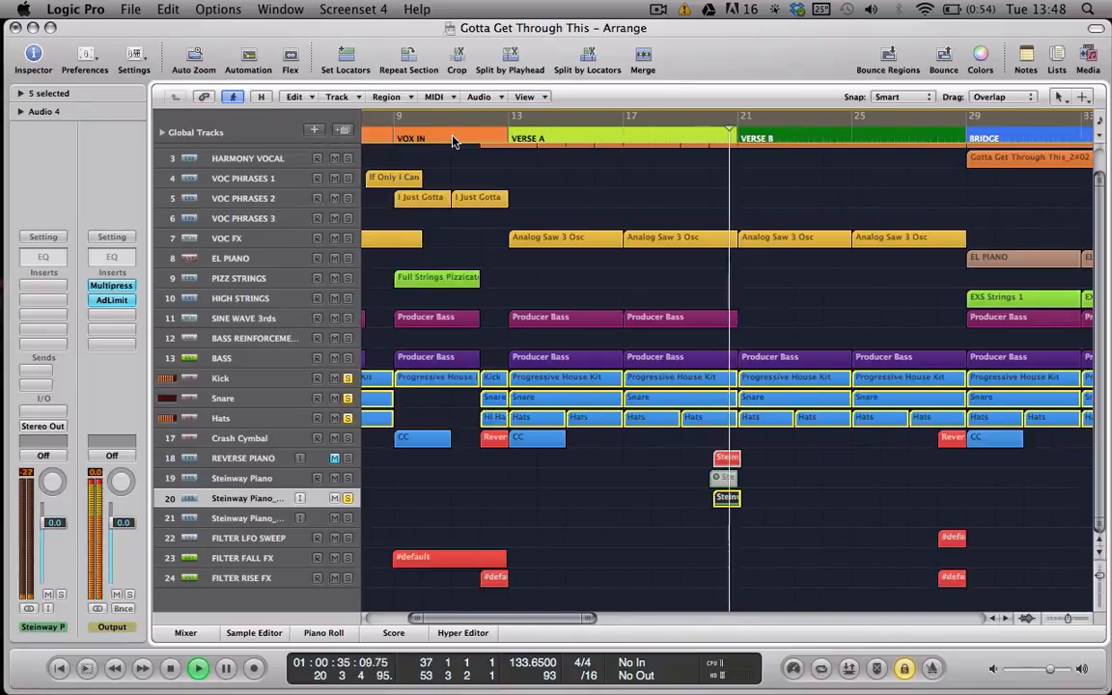
key("space")
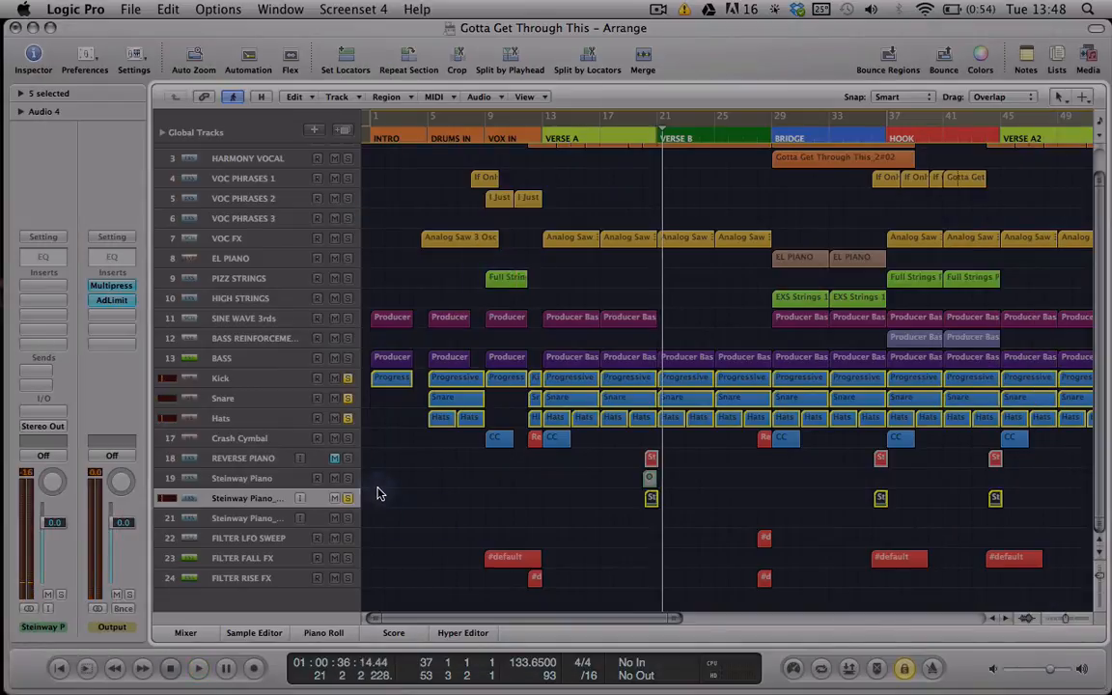